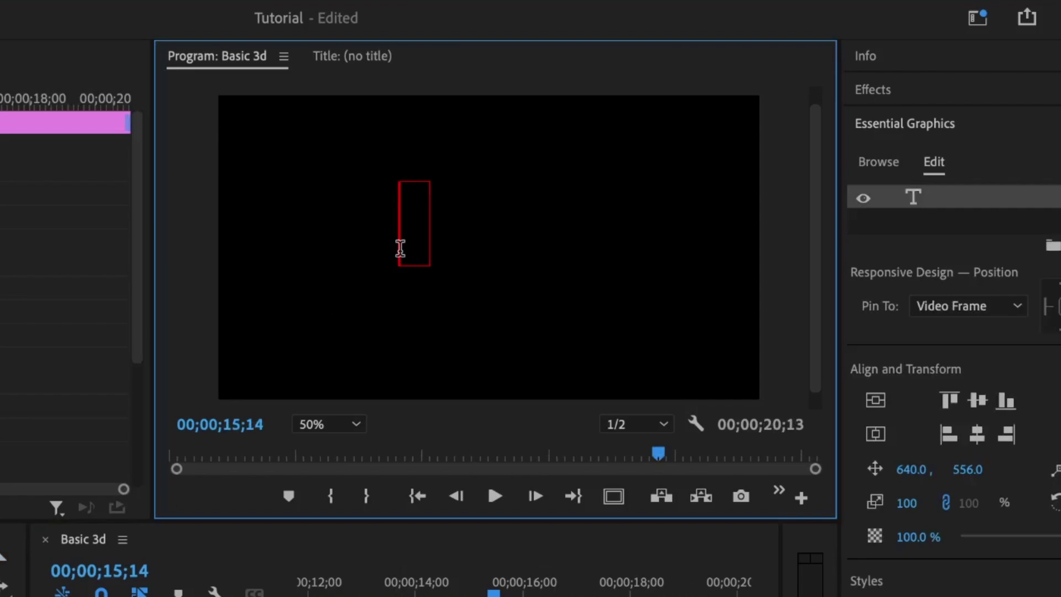
- Finish typing the 'Text' title and nudge it slightly lower in the frame
text(Text)
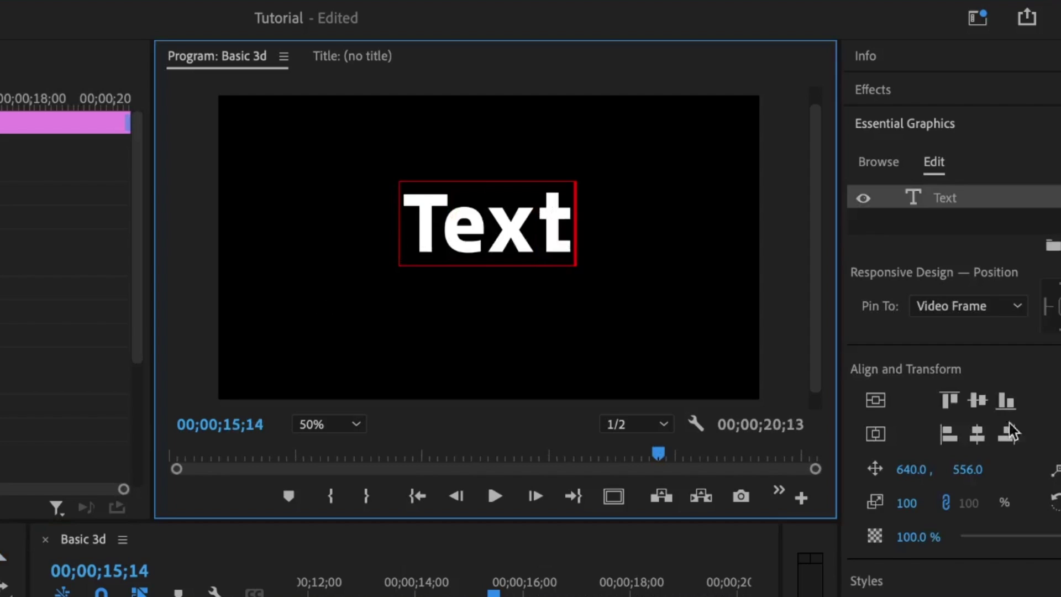
click(531, 587)
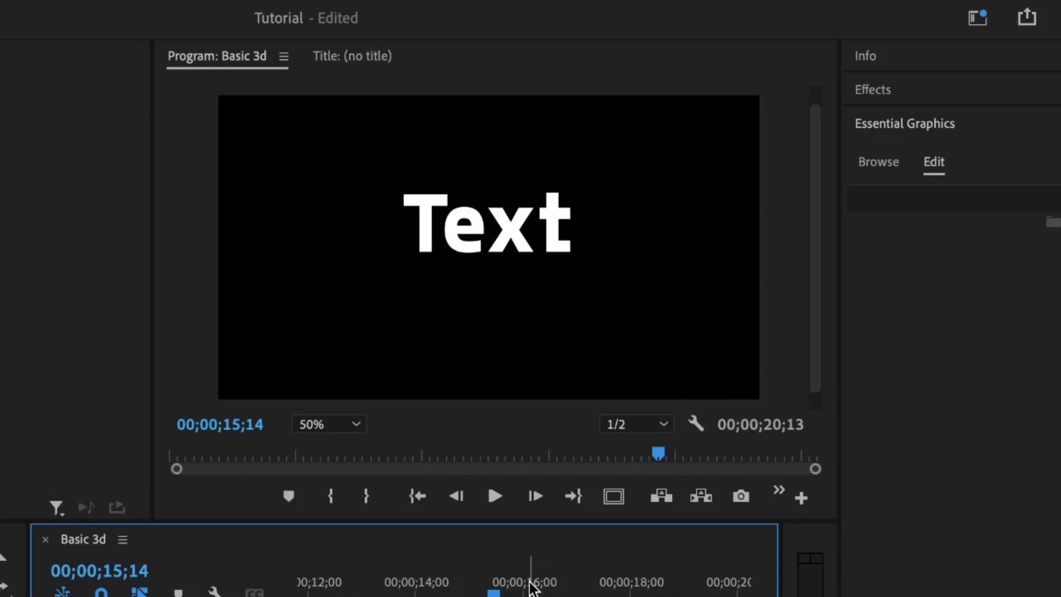
click(486, 232)
drag(502, 238, 499, 255)
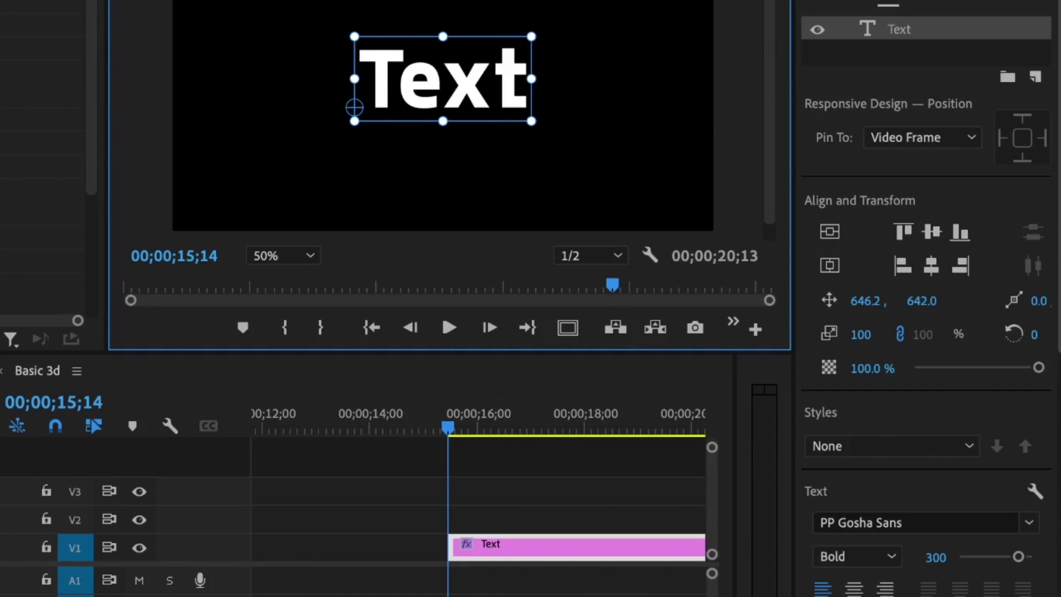
- Set the title's tracking to 60 in Essential Graphics
scroll(1039, 453, down, 5)
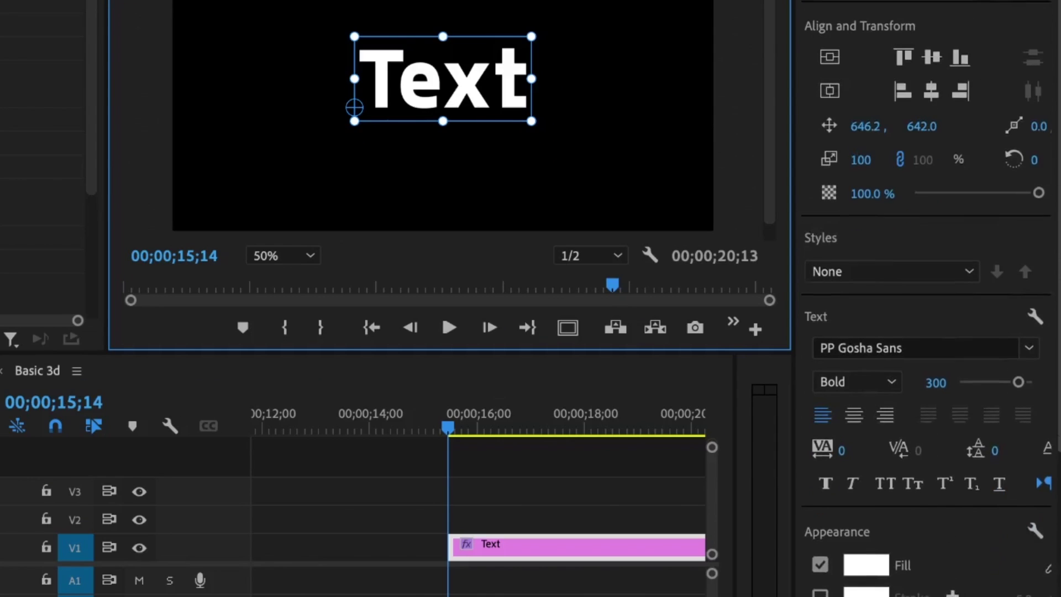
click(841, 428)
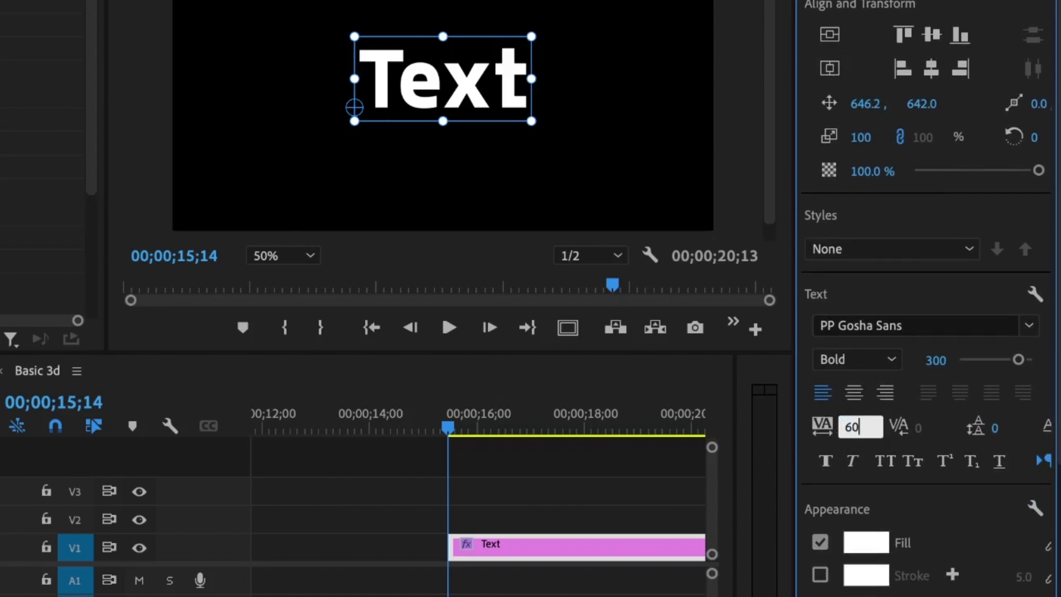
text(60)
key(Return)
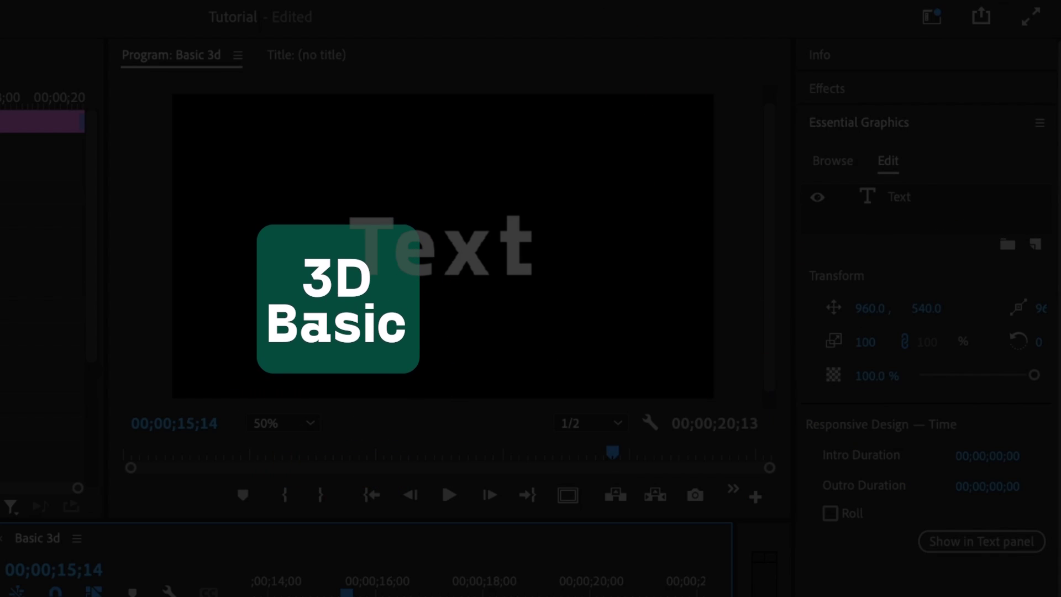
- Search the effects for 'basic' and apply Basic 3D to the title
click(857, 94)
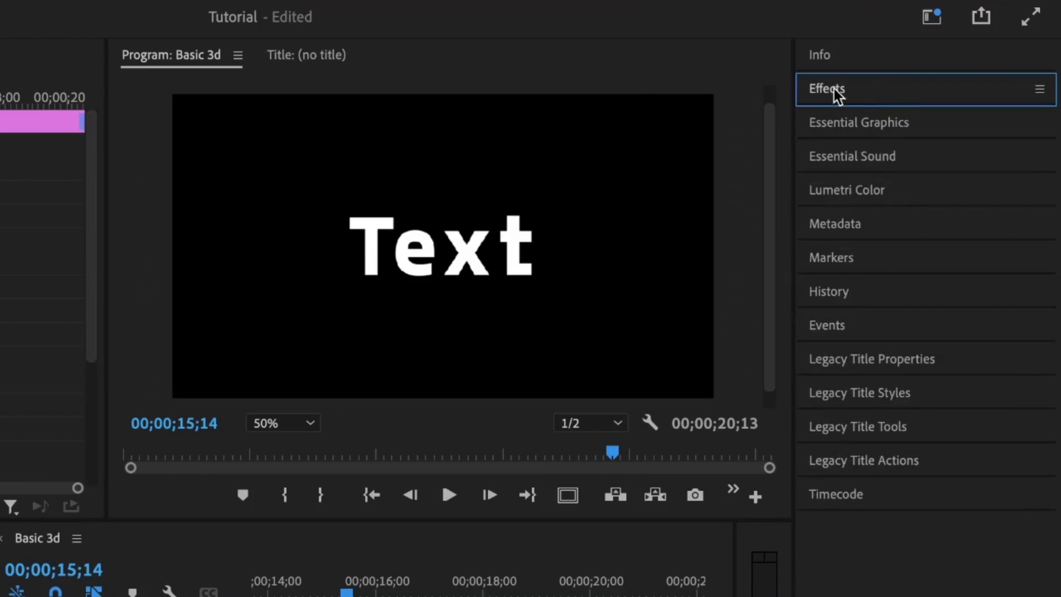
click(834, 89)
click(855, 115)
text(bas)
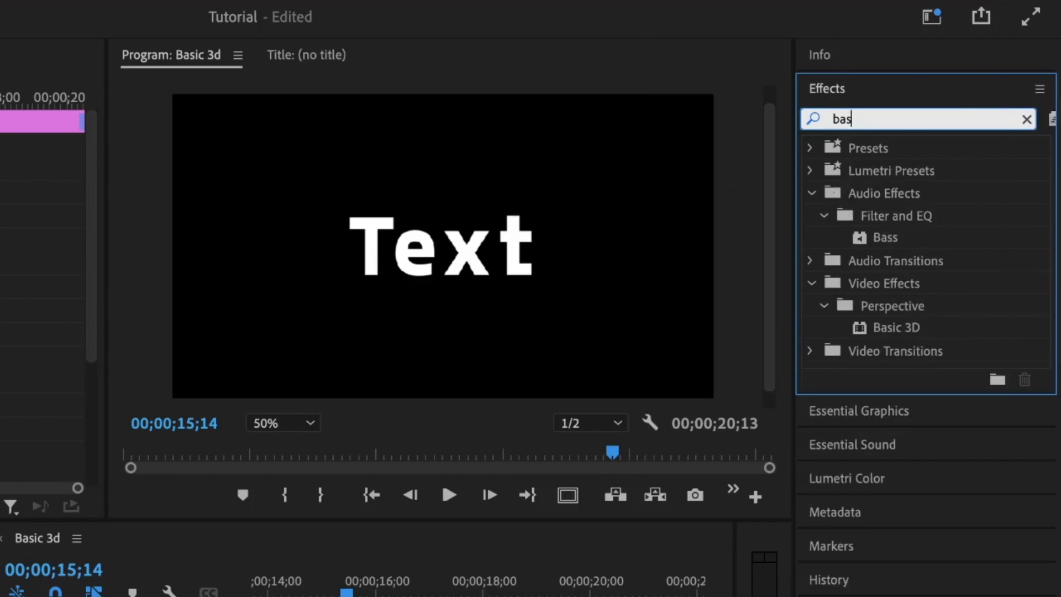
text(ic)
click(883, 282)
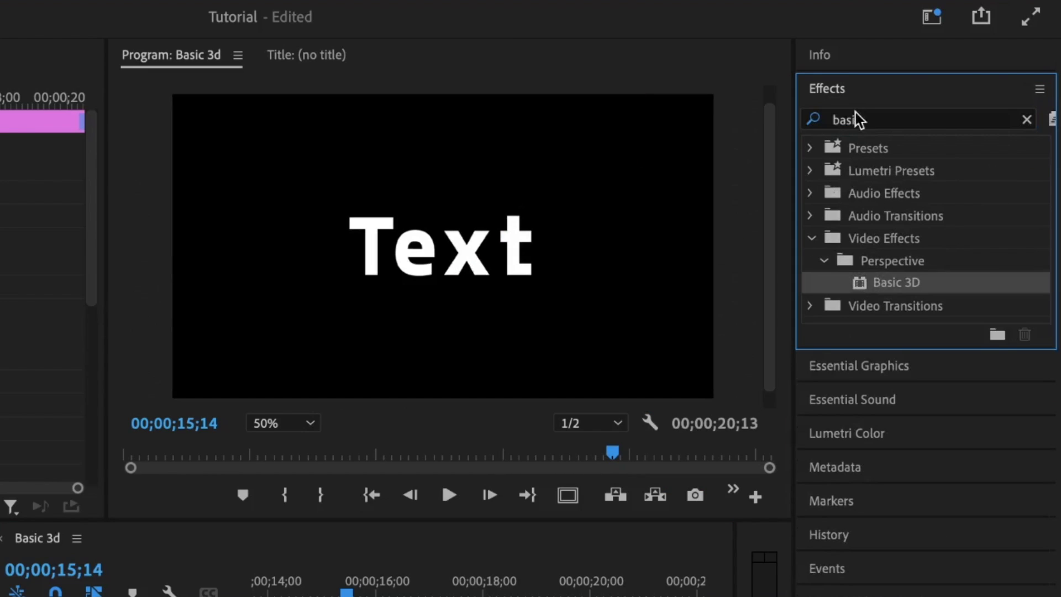
- Apply the Crop effect by searching 'crop', then return to the title's layer list
click(860, 121)
text(crop)
click(887, 284)
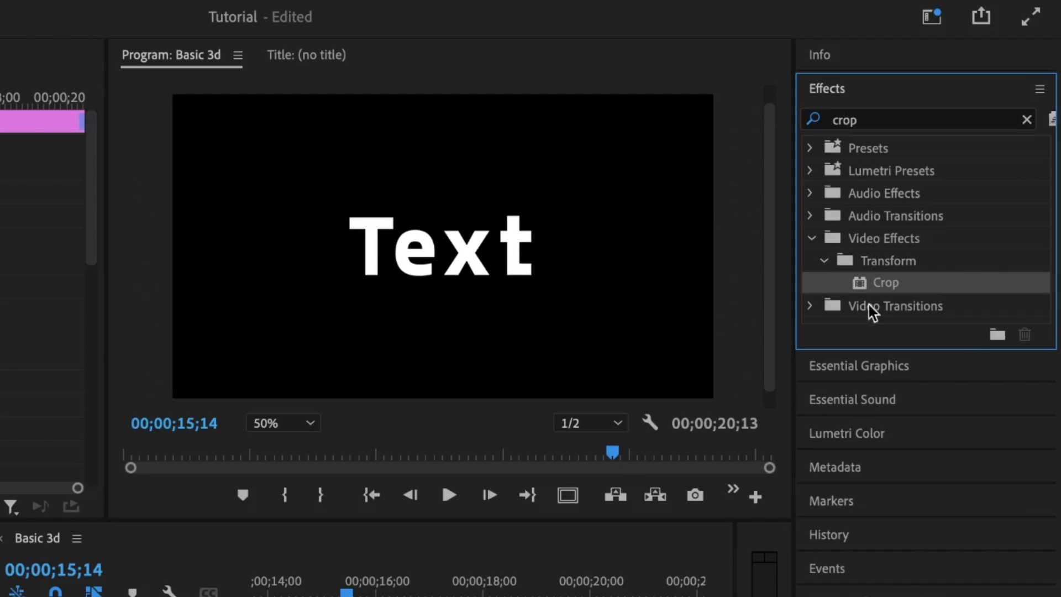
mouse_move(83, 3)
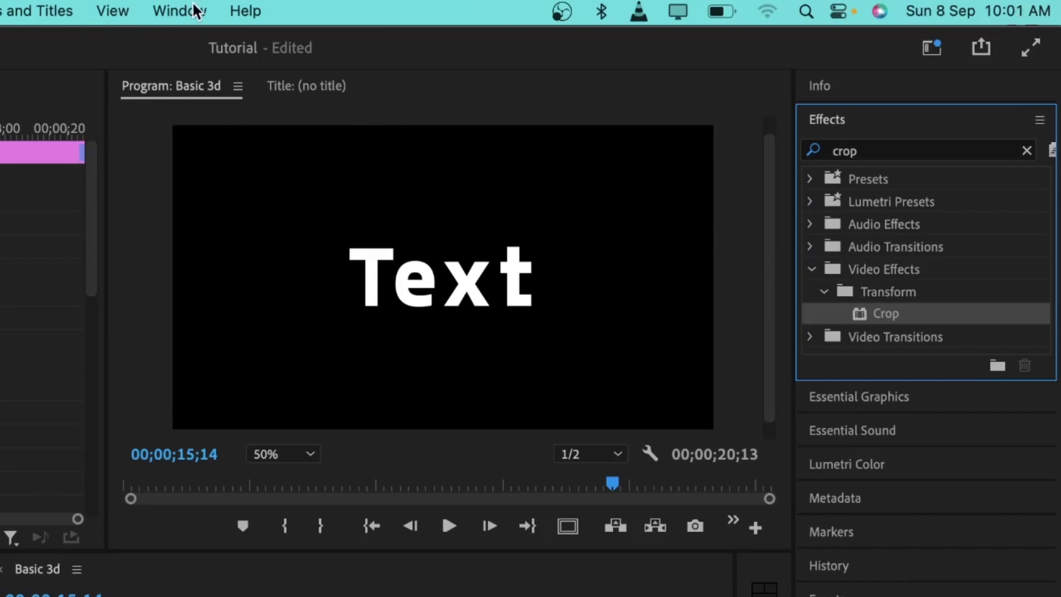
click(190, 11)
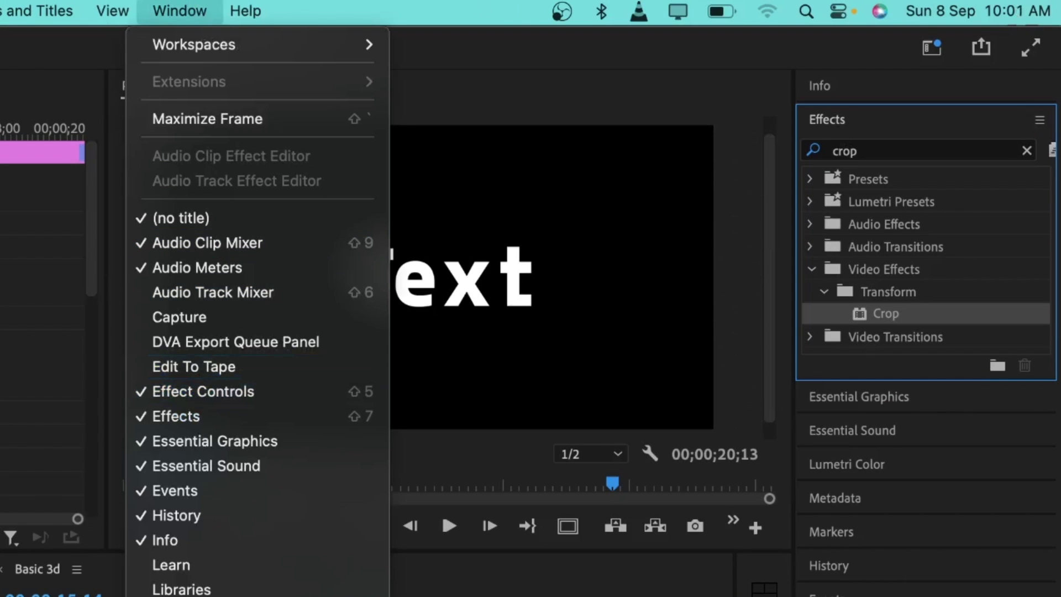
click(810, 122)
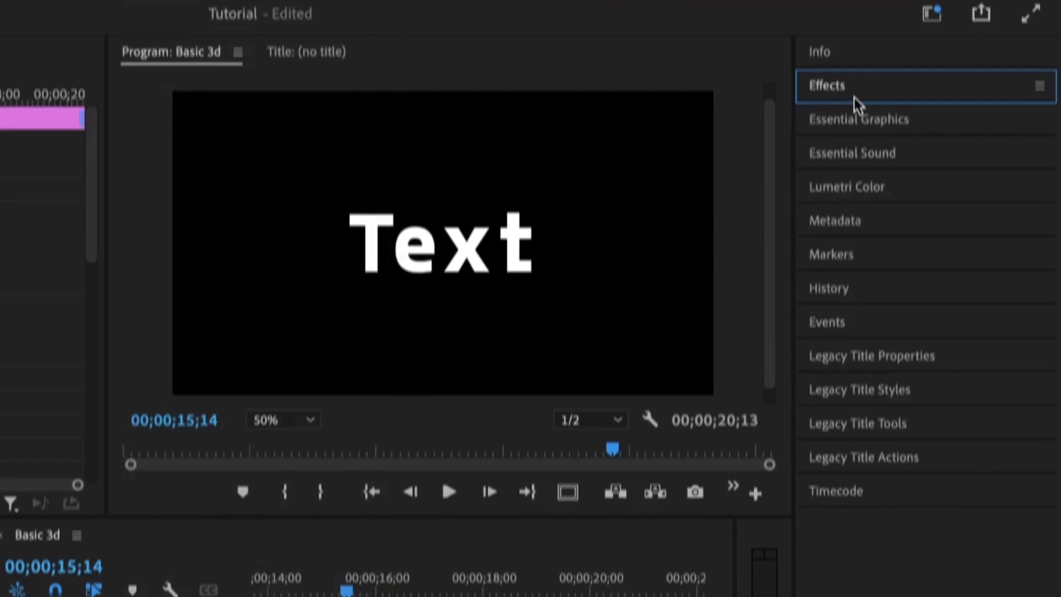
click(855, 118)
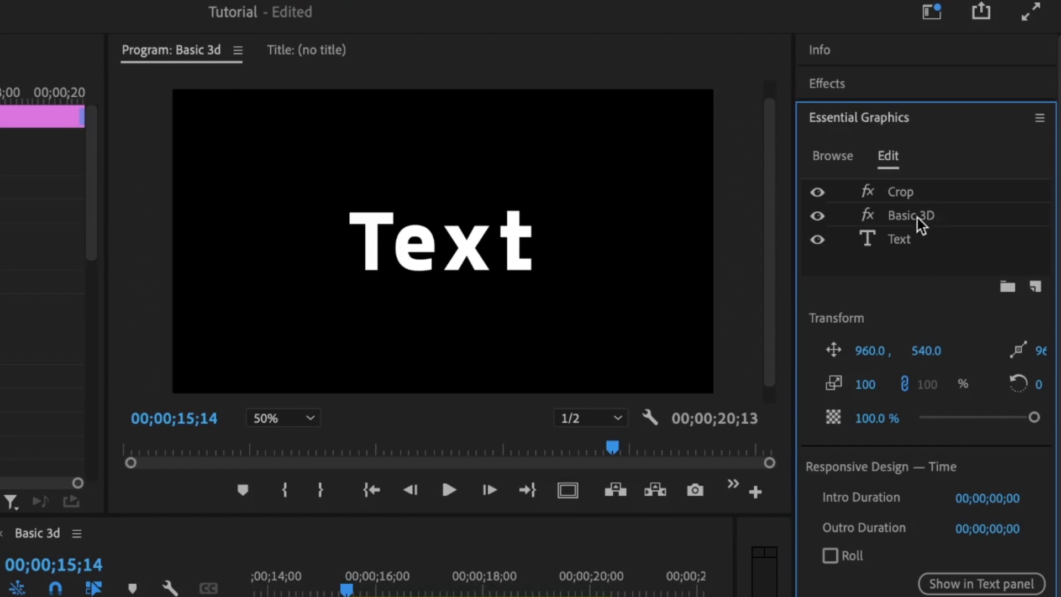
- Enable Tilt keyframing on Basic 3D and set the starting Tilt to -90°
click(904, 215)
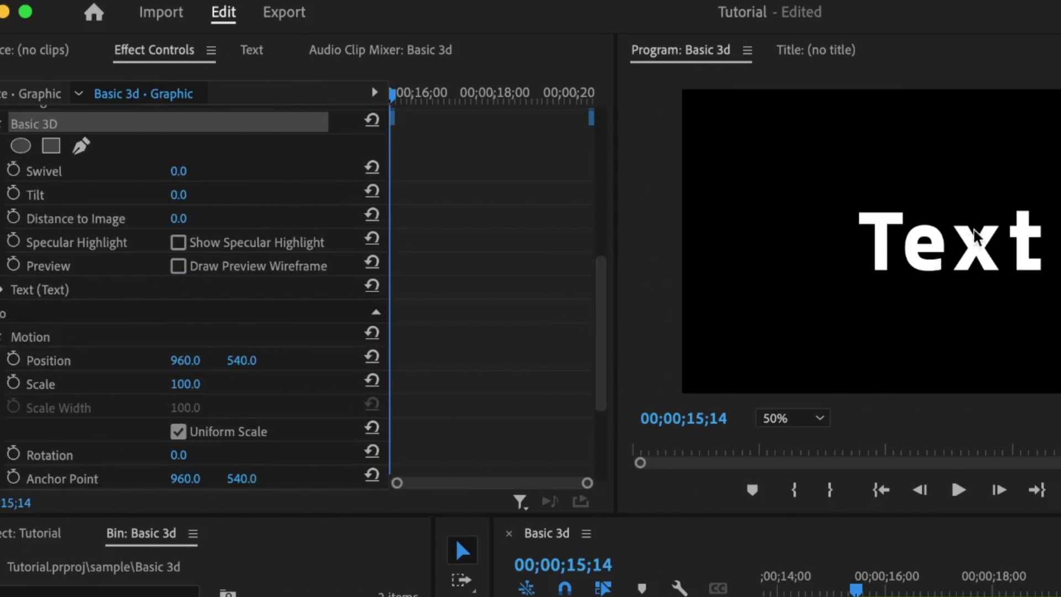
scroll(332, 116, up, 2)
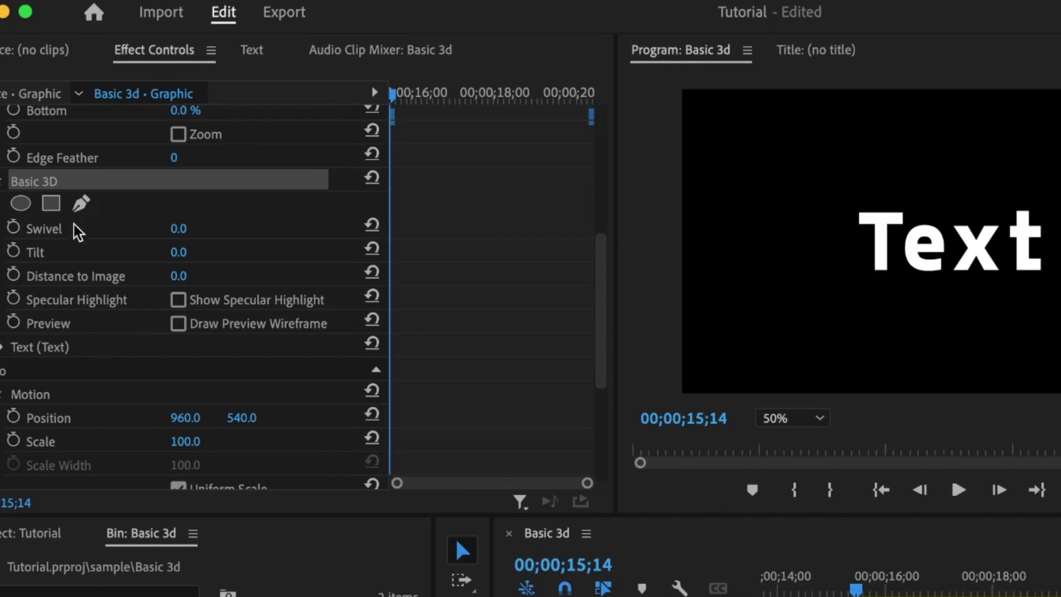
click(14, 251)
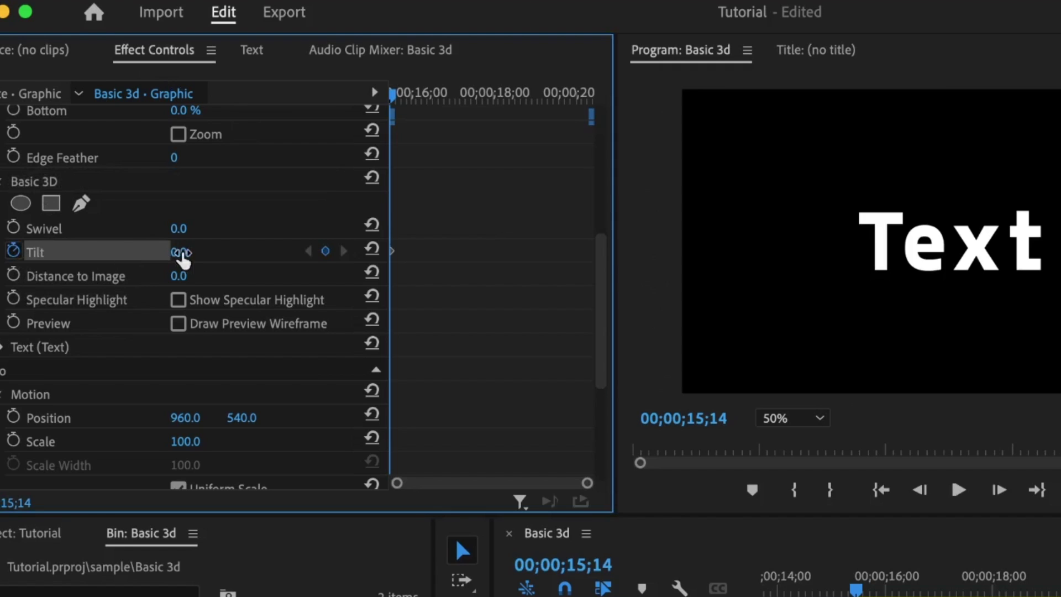
click(179, 252)
text(-90)
key(Return)
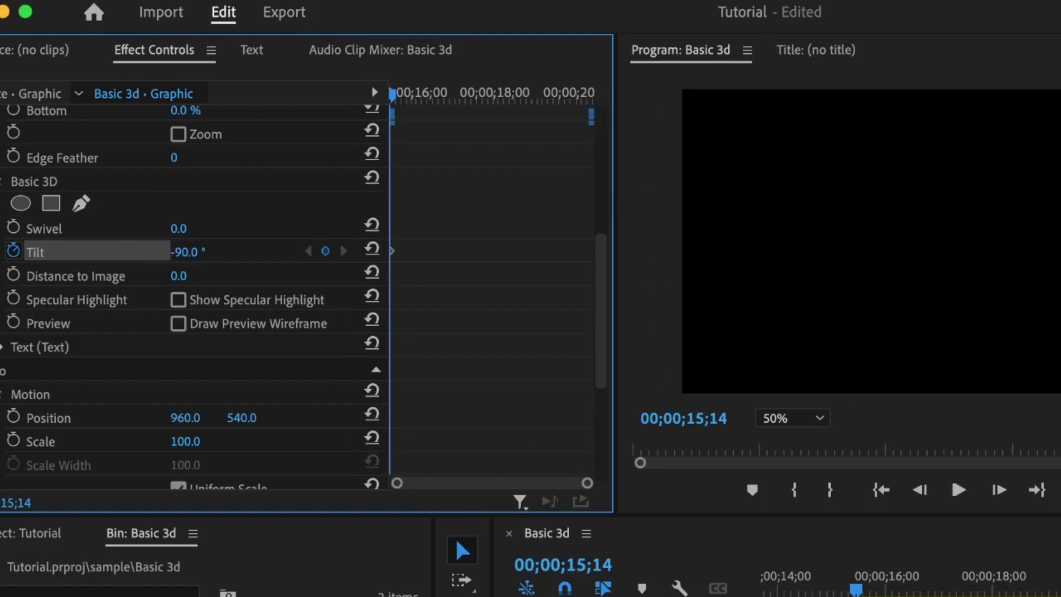
- Add Tilt keyframes of 30°, -20° and 0° ten frames apart, then play back
key(shift+Right)
key(shift+Right)
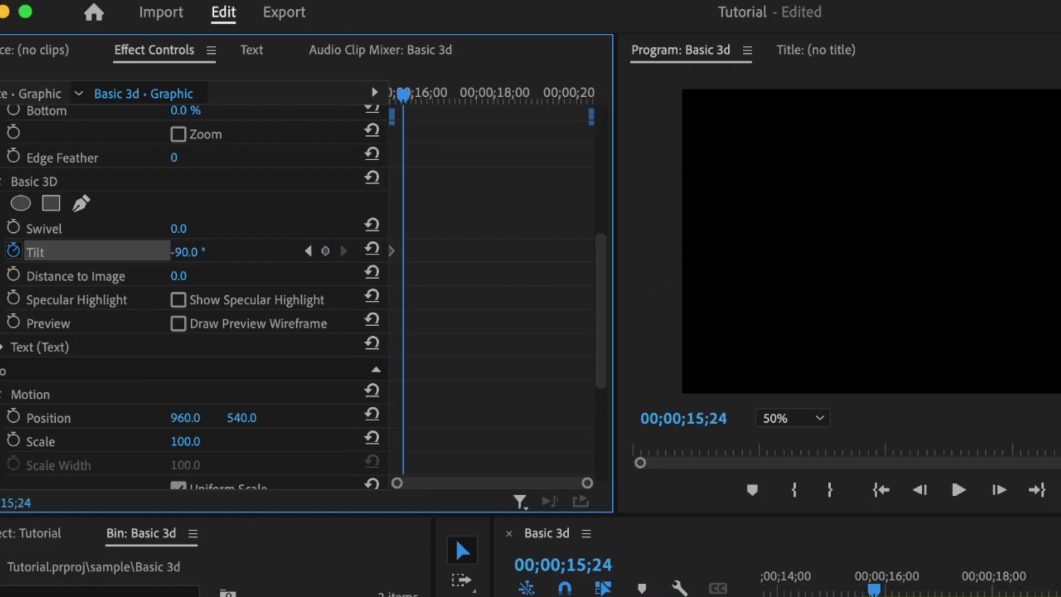
click(184, 252)
text(30)
key(Return)
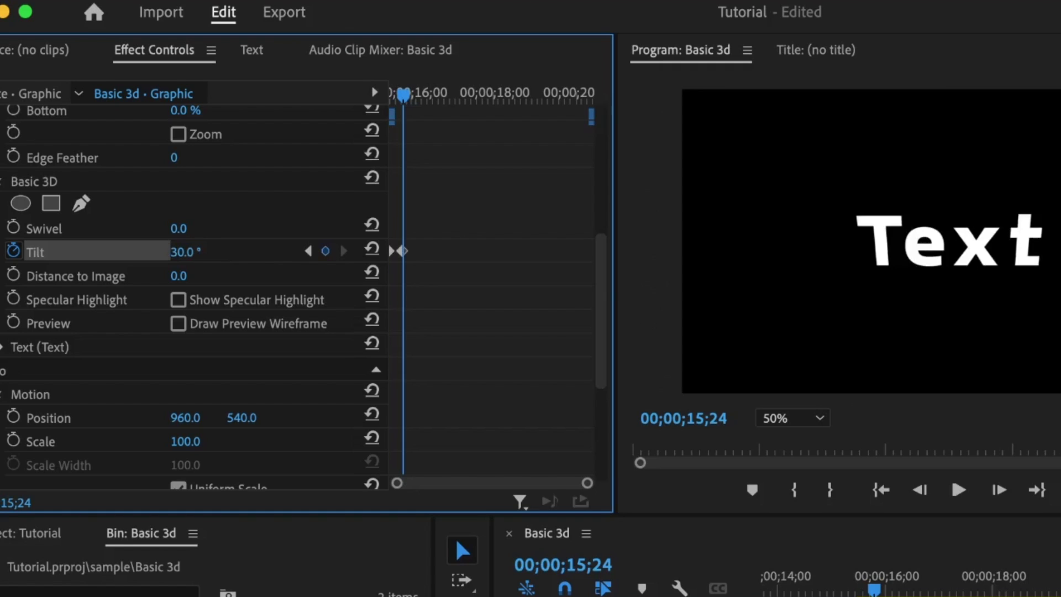
key(shift+Right)
key(shift+Right)
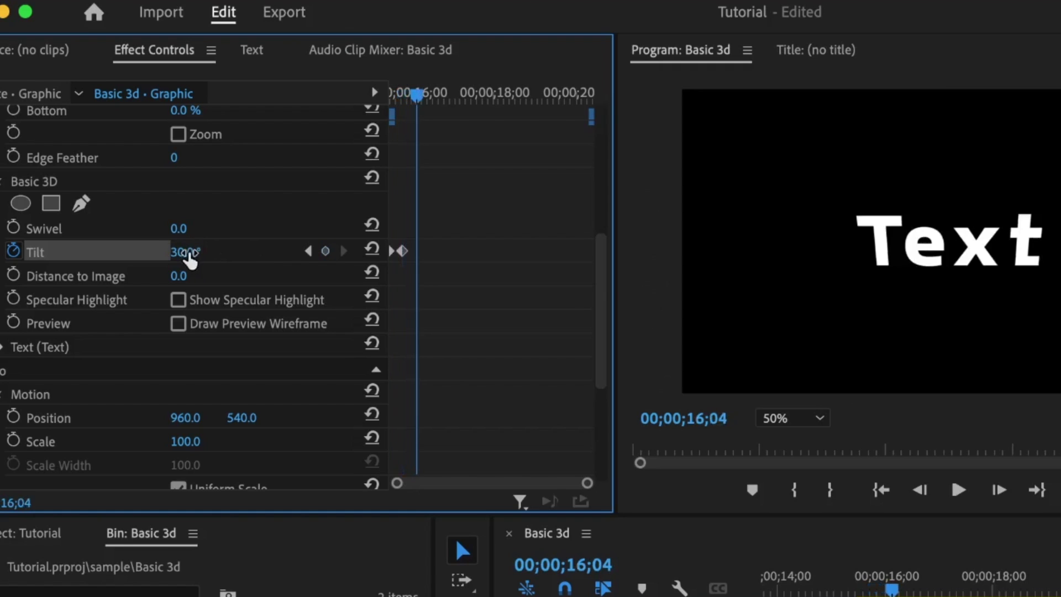
click(196, 247)
text(-20)
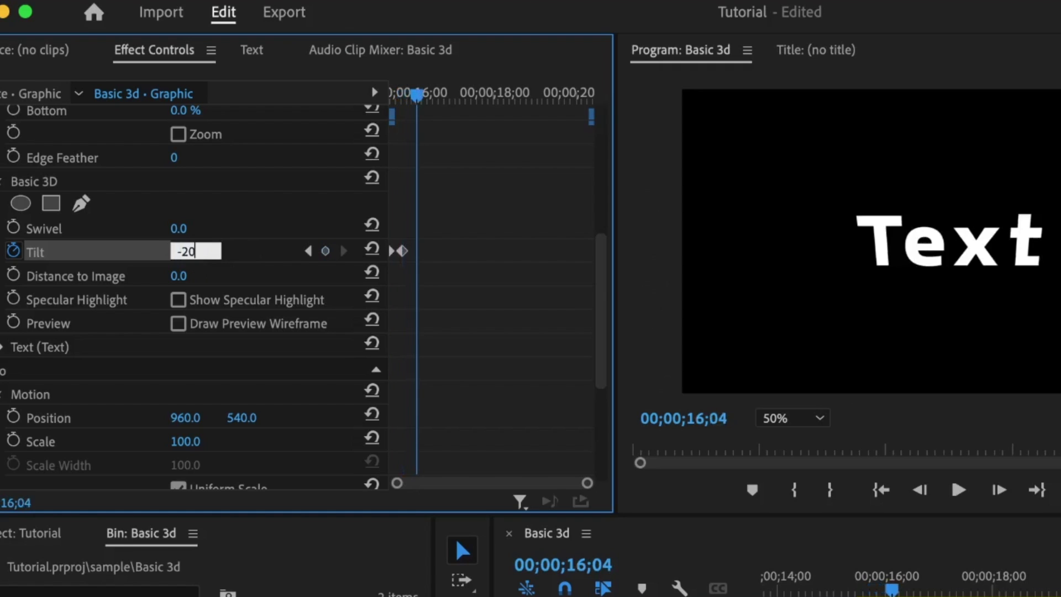
key(Return)
key(shift+Right)
key(shift+Right)
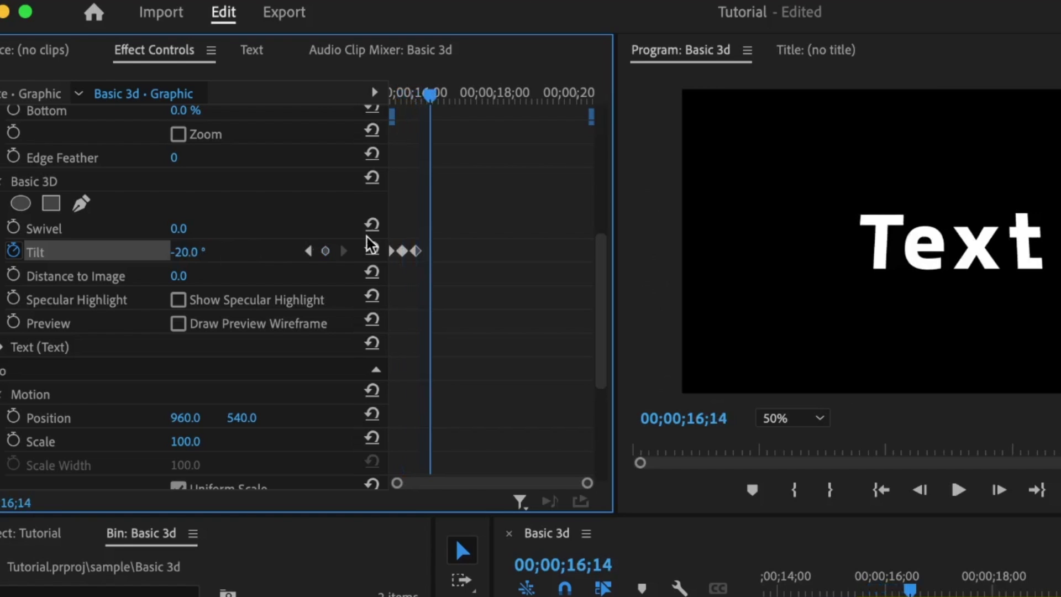
click(372, 250)
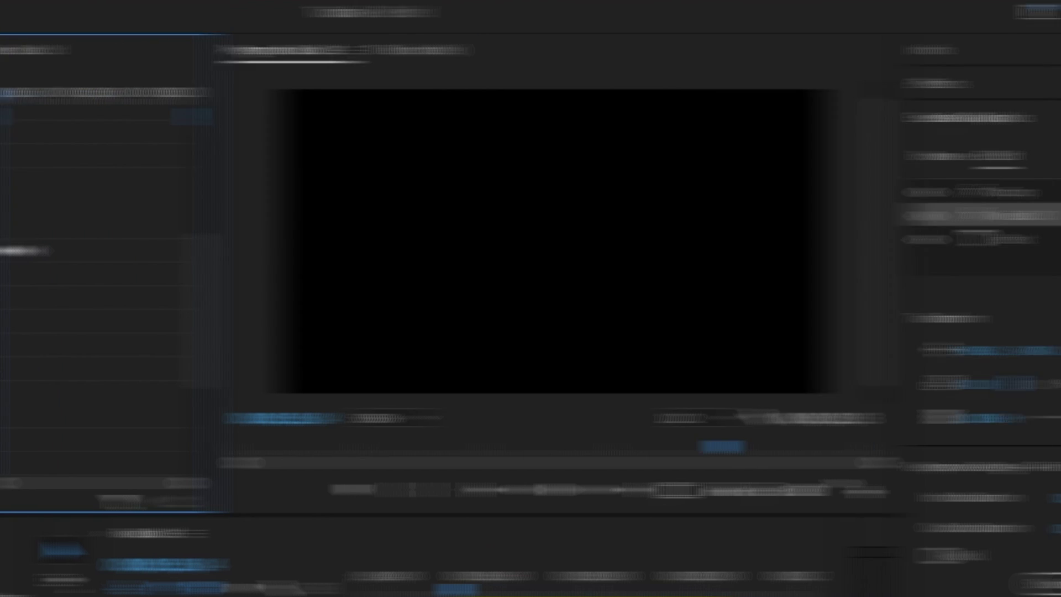
key(space)
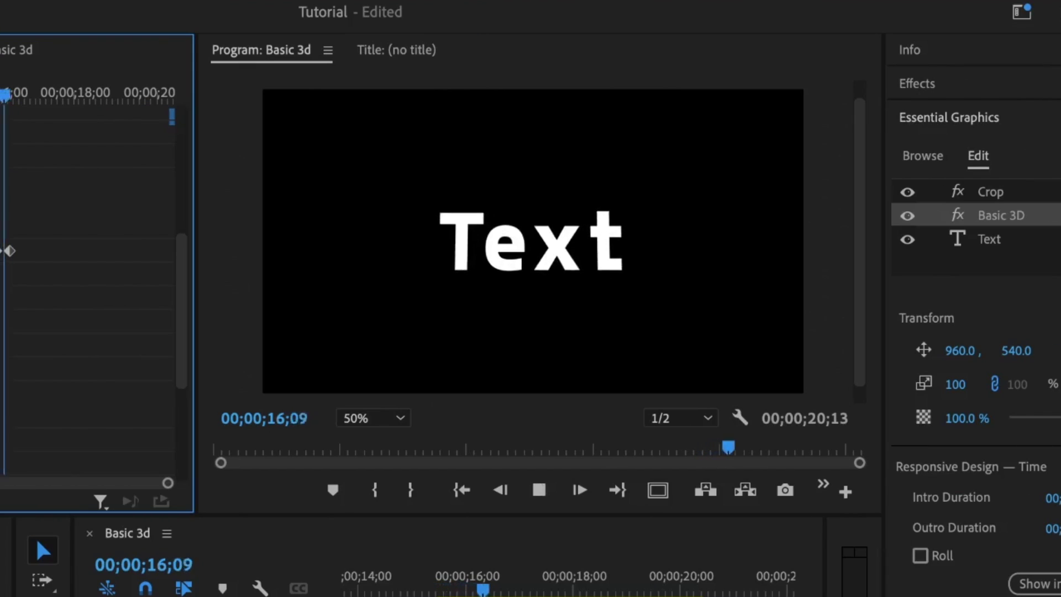
- Shrink the crop area toward the top-left, then select the Text, Basic 3D and Crop layers together
click(669, 580)
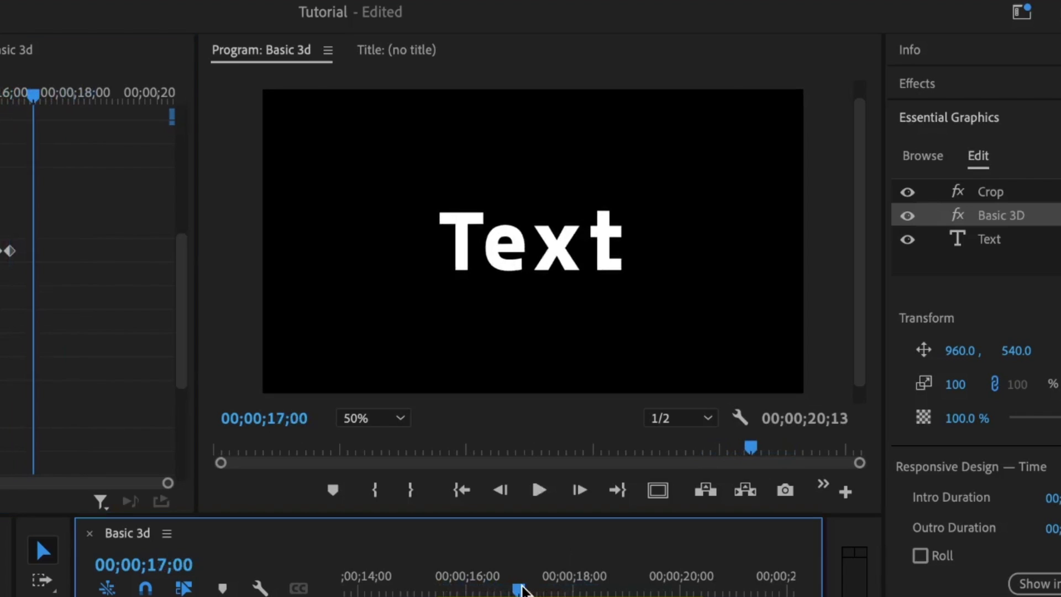
click(988, 194)
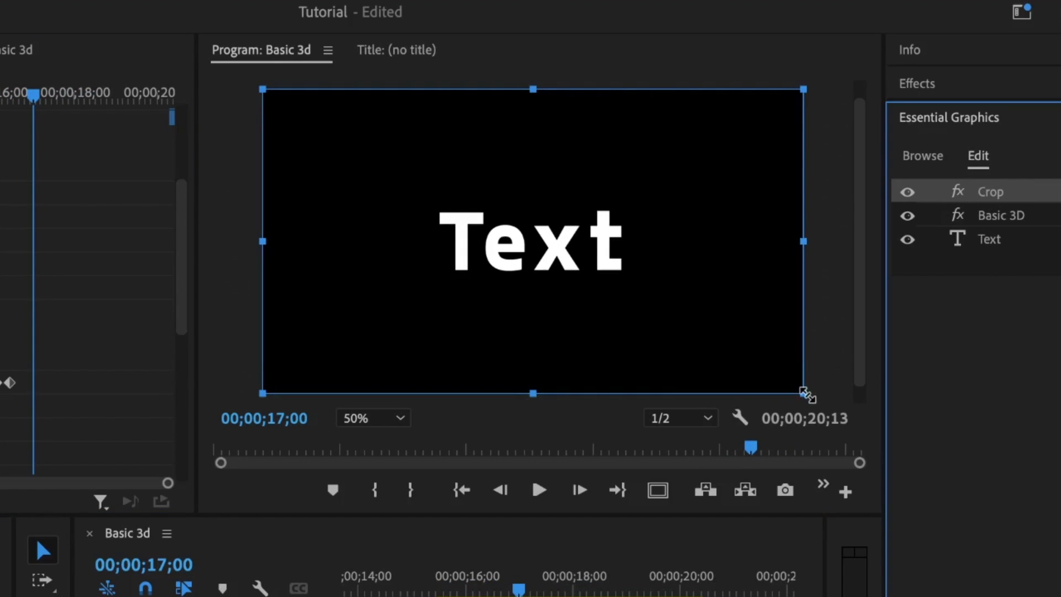
drag(804, 393, 629, 276)
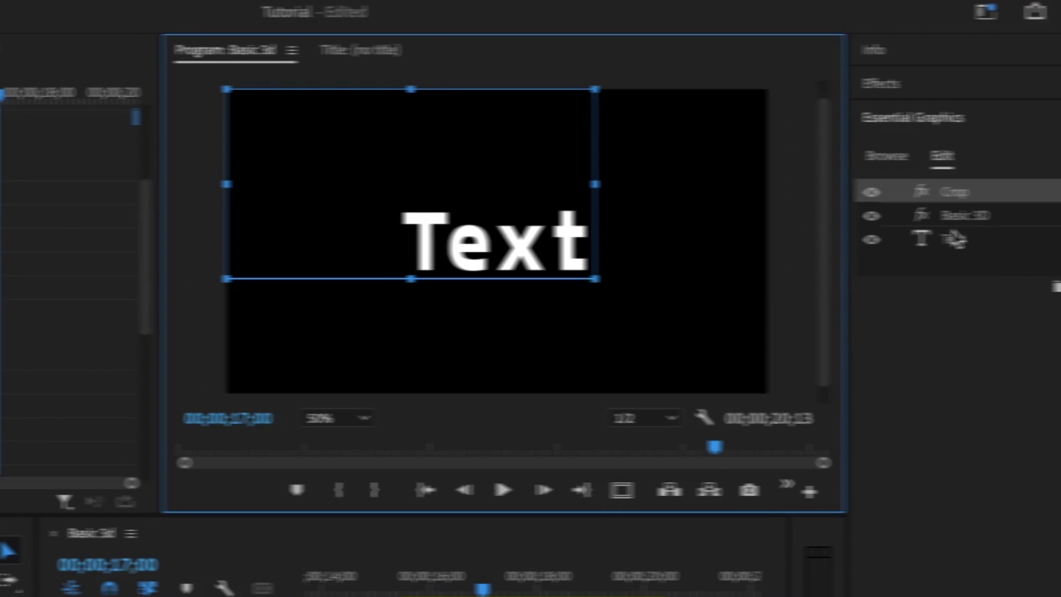
click(912, 243)
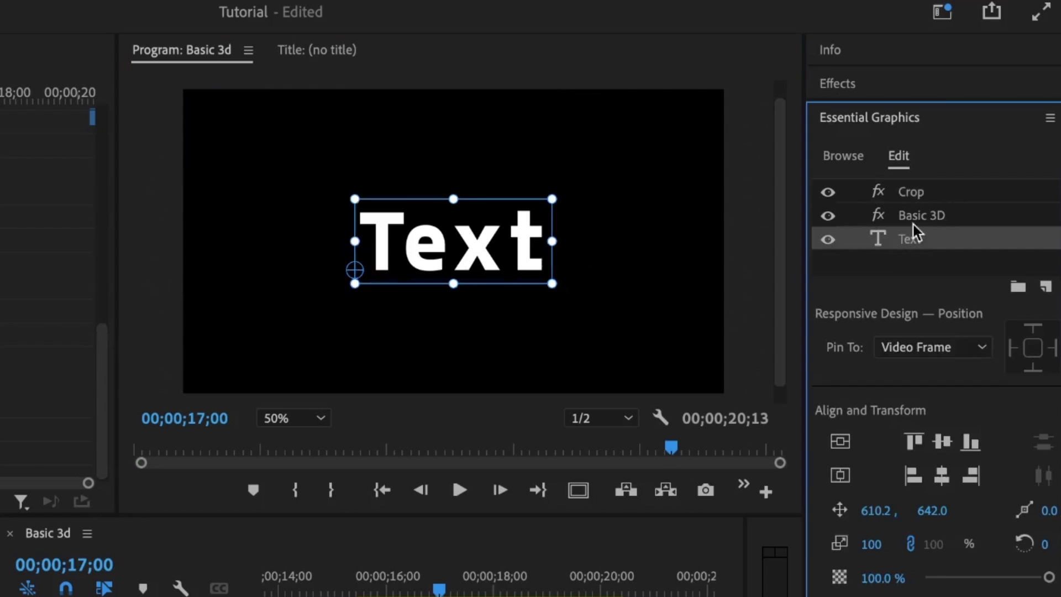
shift+click(925, 199)
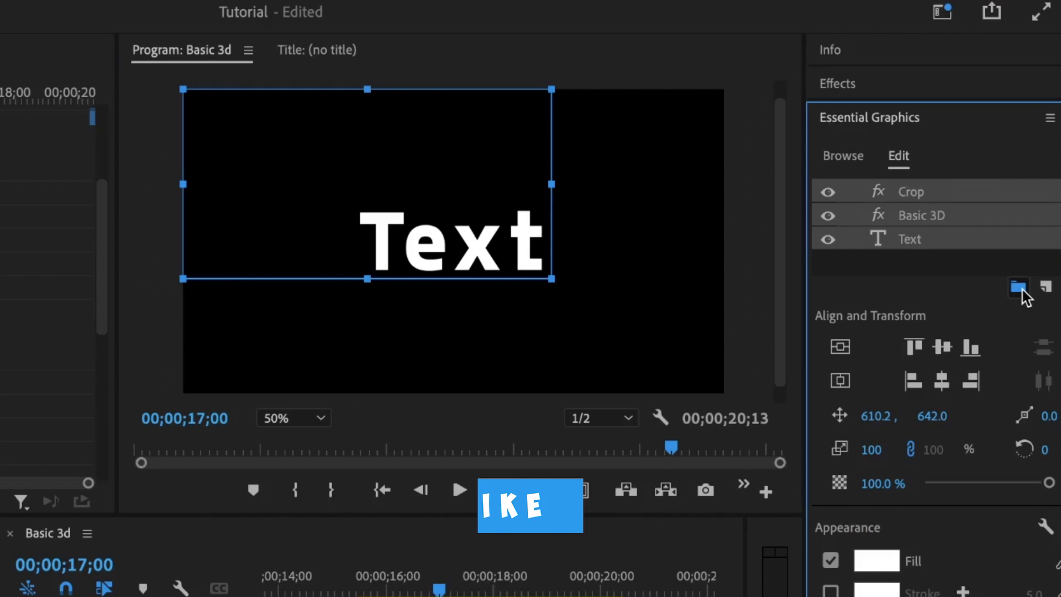
- Group the three selected layers and rename the group 't'
click(1021, 289)
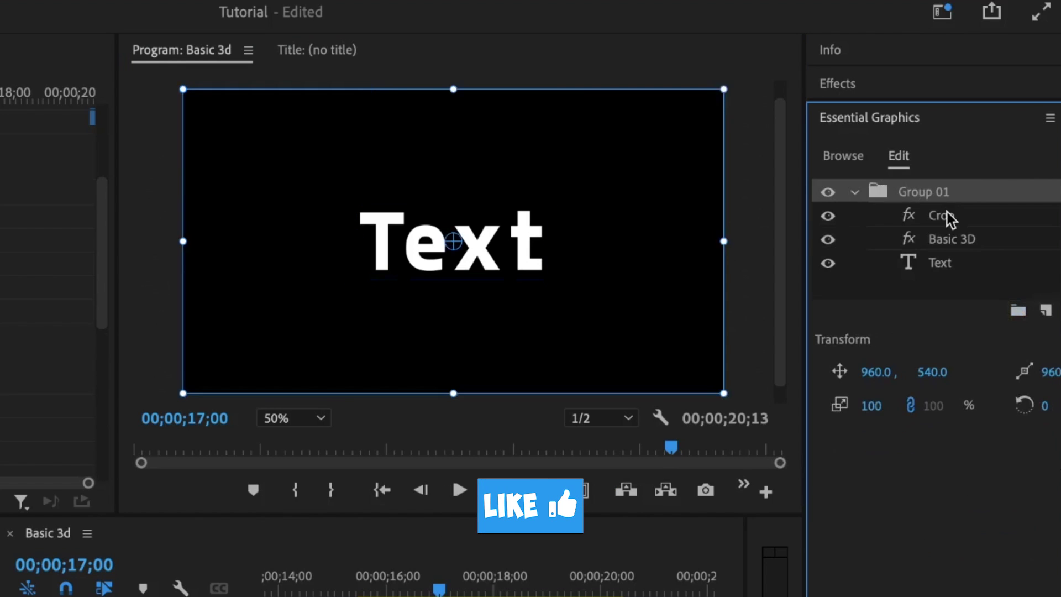
click(920, 191)
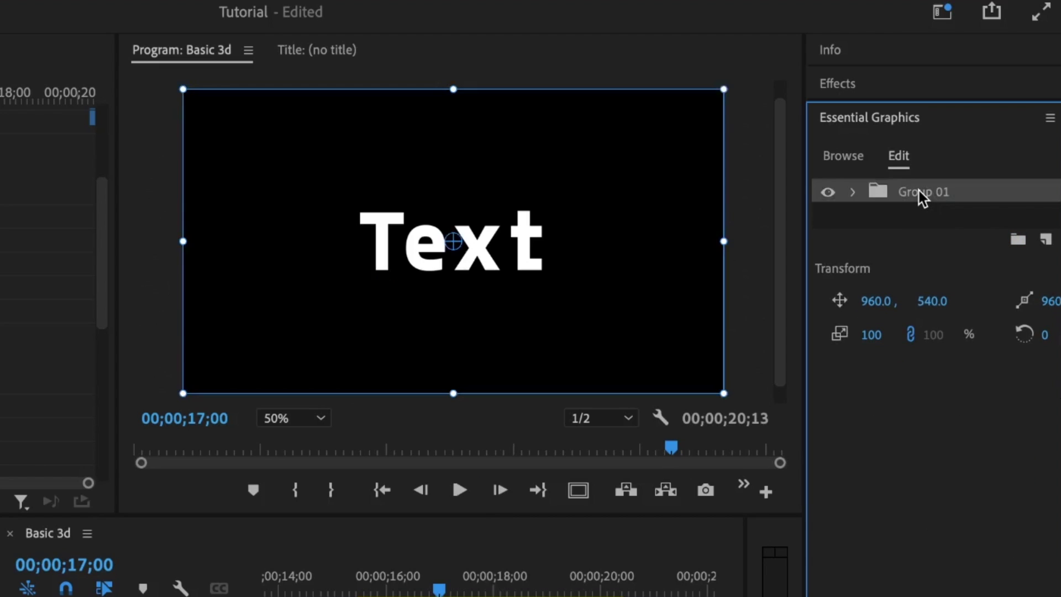
right_click(920, 191)
click(977, 219)
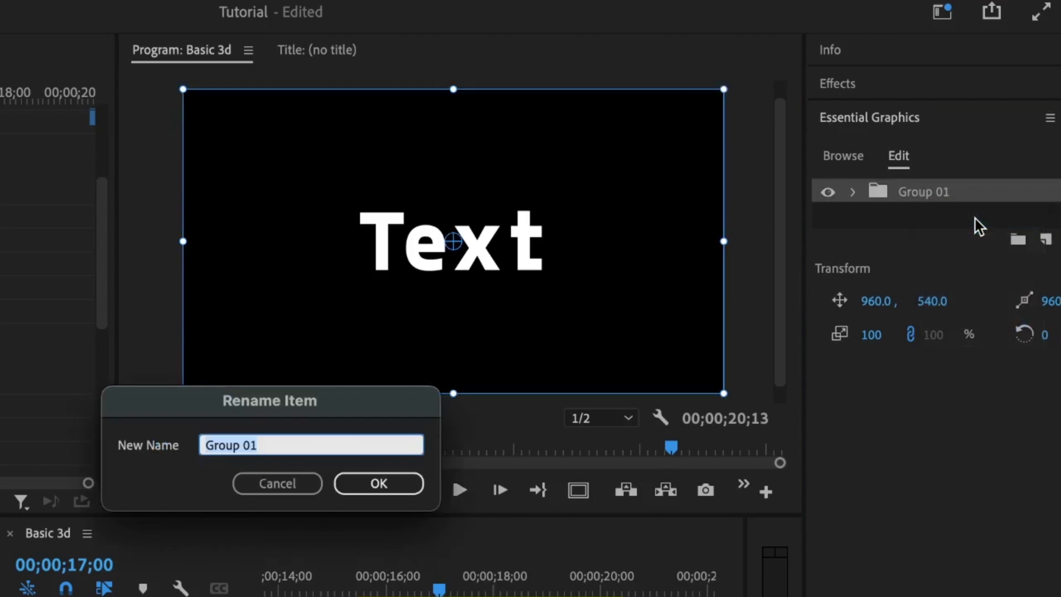
key(BackSpace)
text(t)
key(Return)
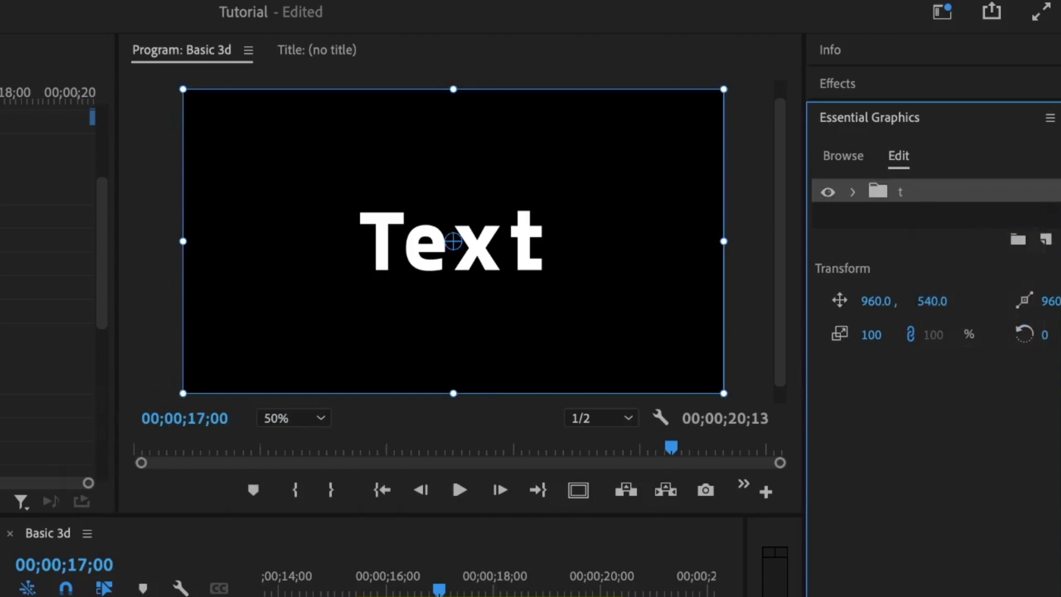
- Copy the t group and paste duplicates of it
click(889, 211)
click(899, 196)
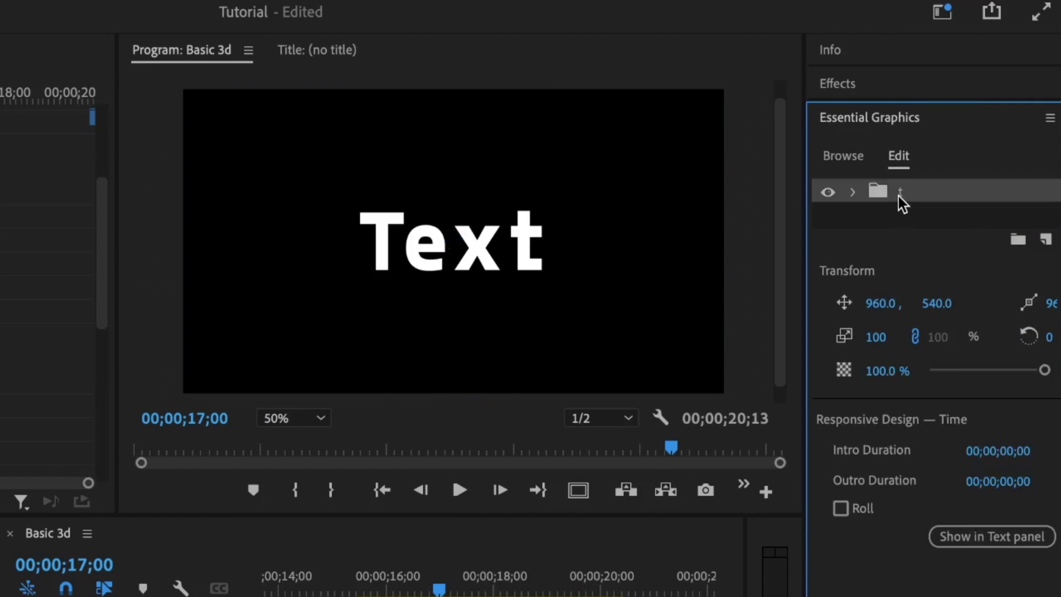
key(ctrl+c)
key(ctrl+v)
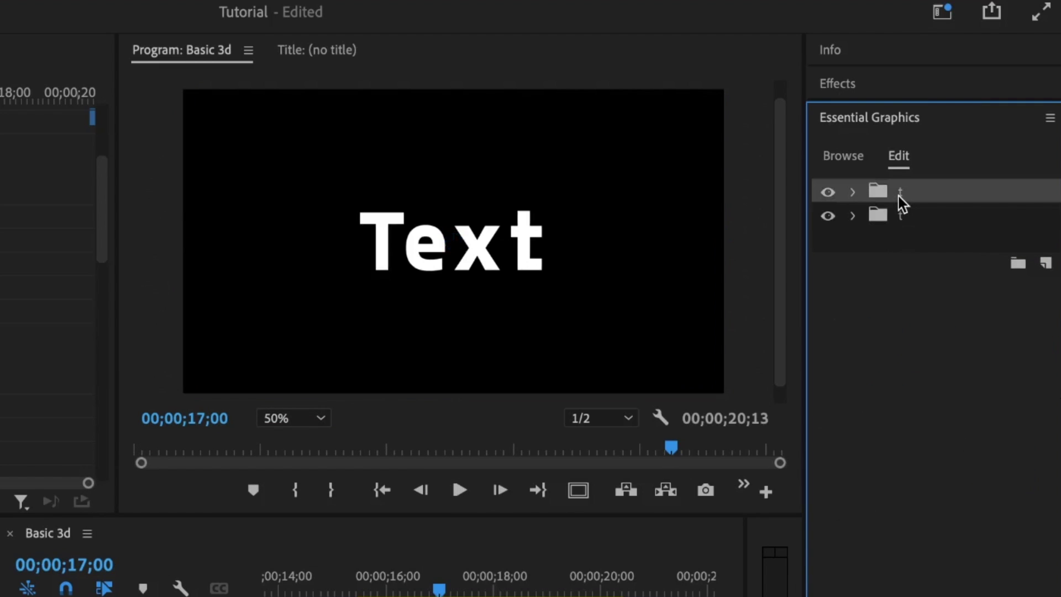
key(ctrl+v)
key(ctrl+v)
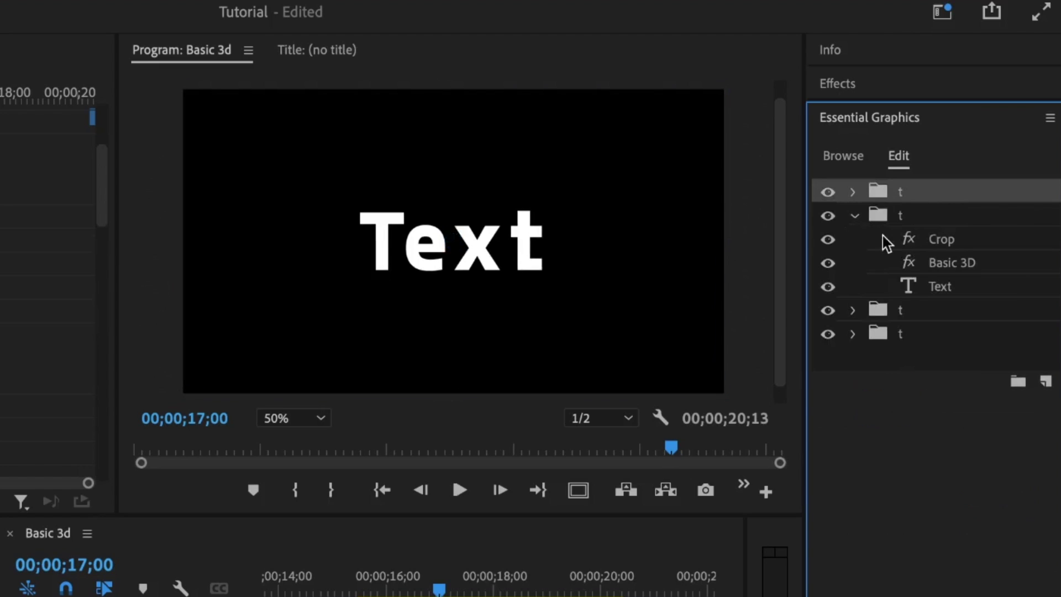
- Rename the third group 'e' and the second 'x', then hide the first t group
click(854, 216)
right_click(902, 248)
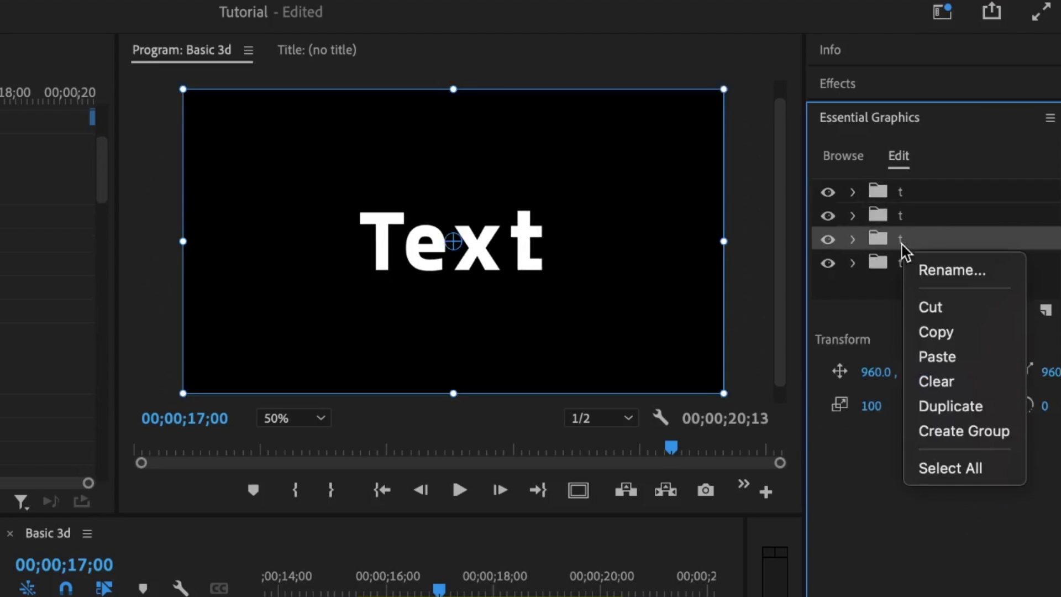
click(946, 278)
text(e)
key(Return)
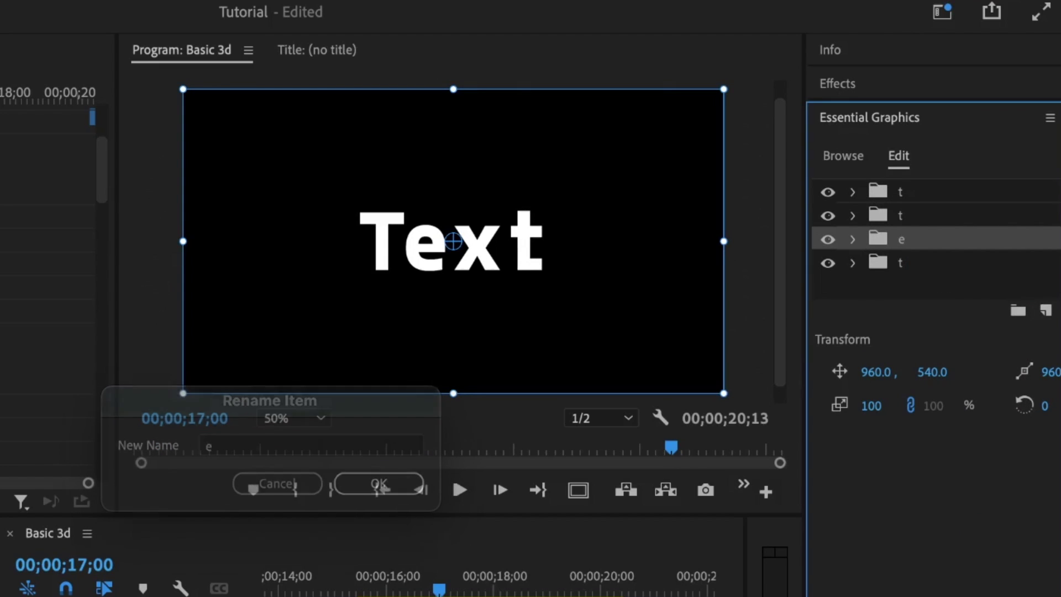
right_click(901, 218)
click(940, 243)
text(x)
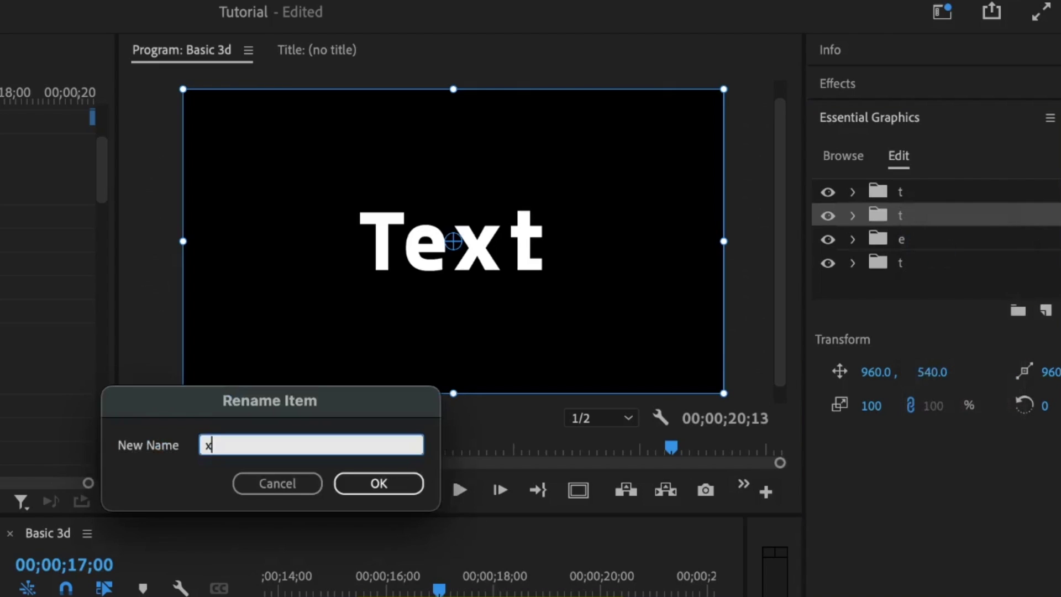
key(Return)
click(828, 193)
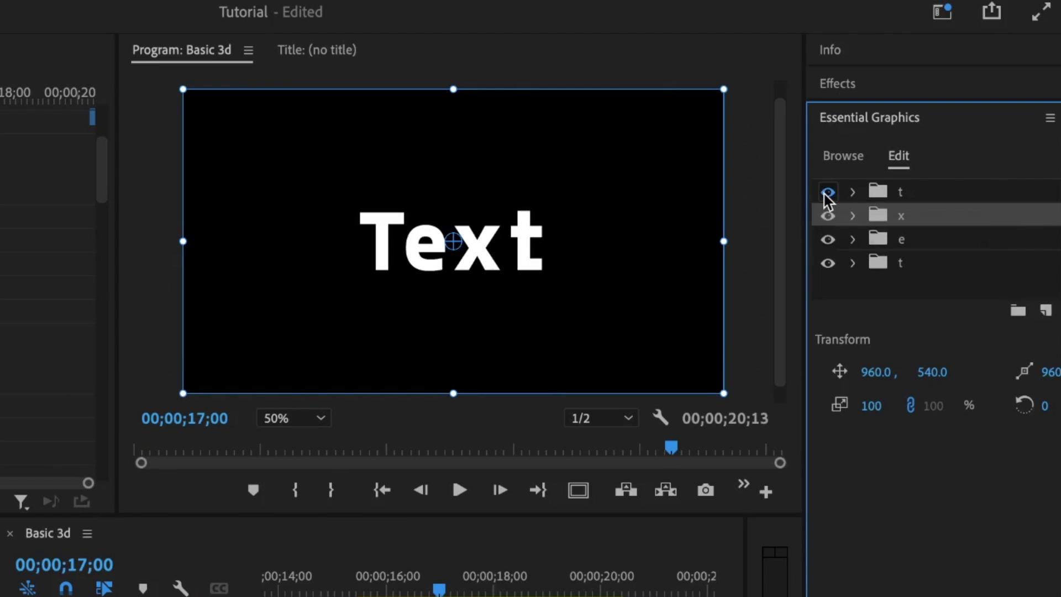
- Hide the x group and crop the last t group down to the letter T
click(828, 215)
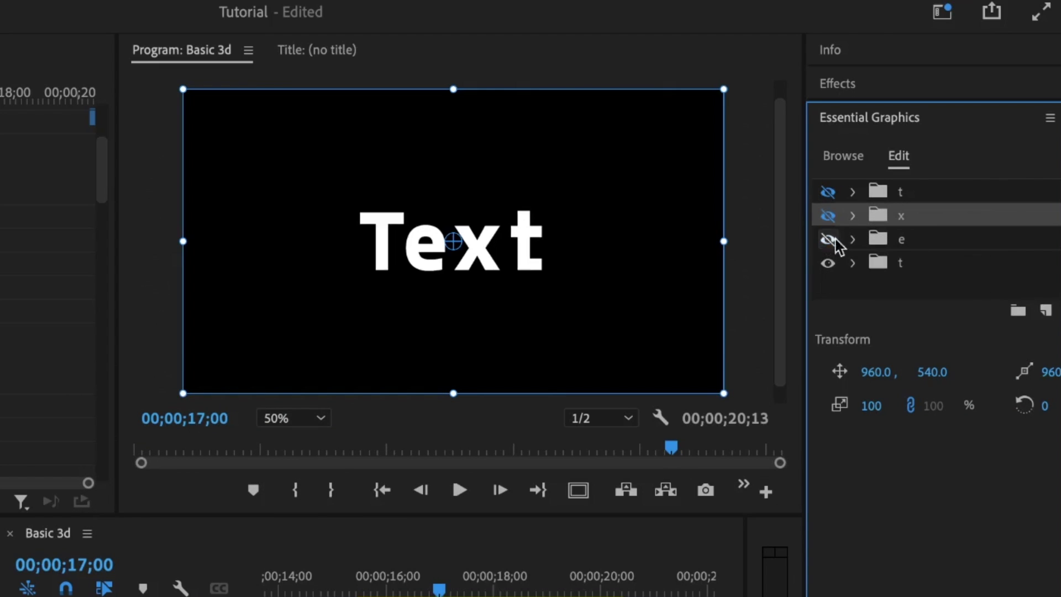
click(854, 264)
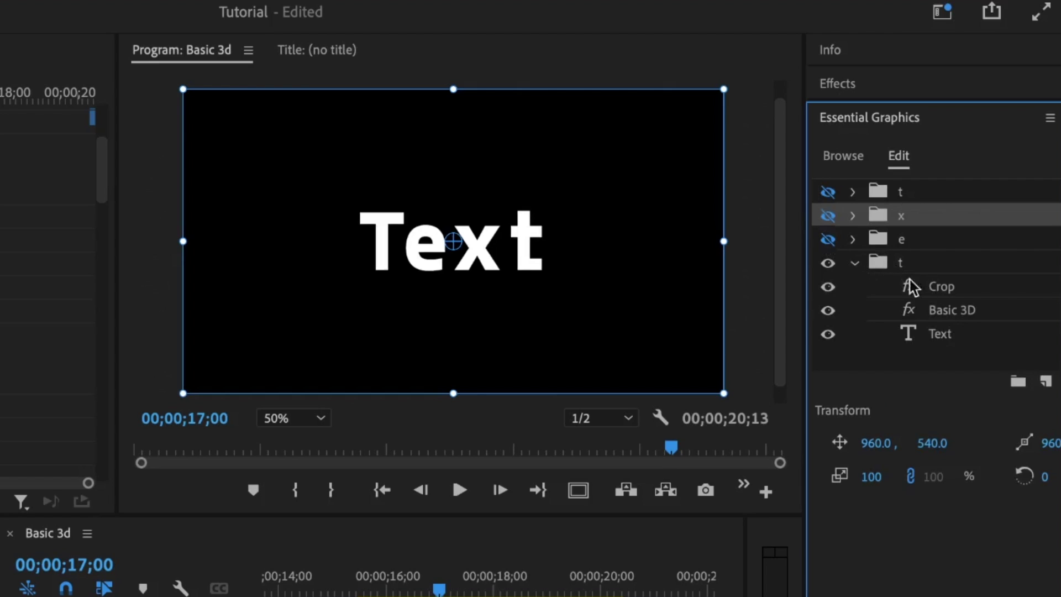
click(943, 286)
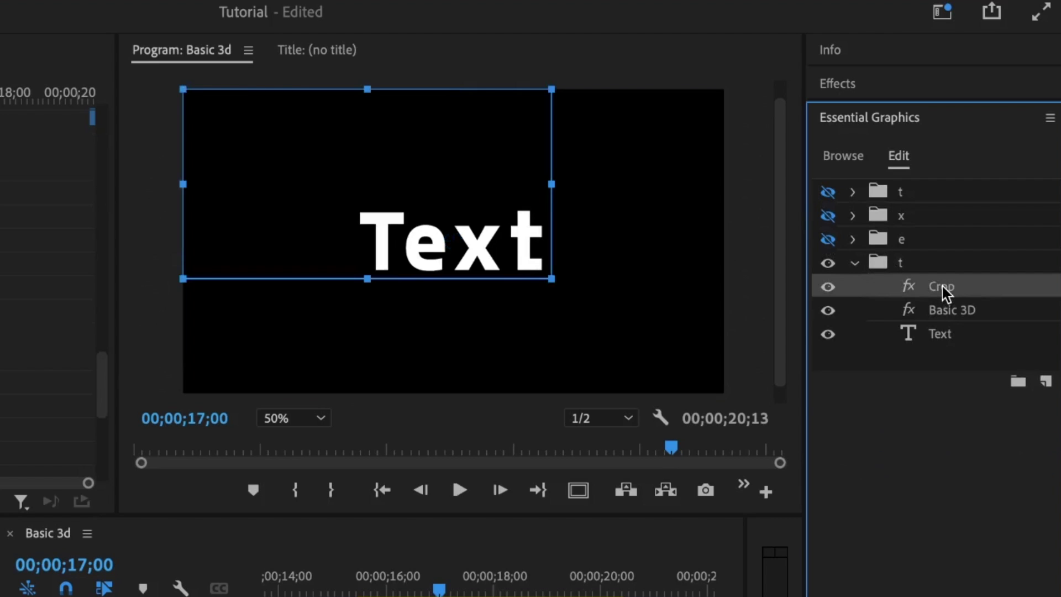
drag(551, 184, 406, 184)
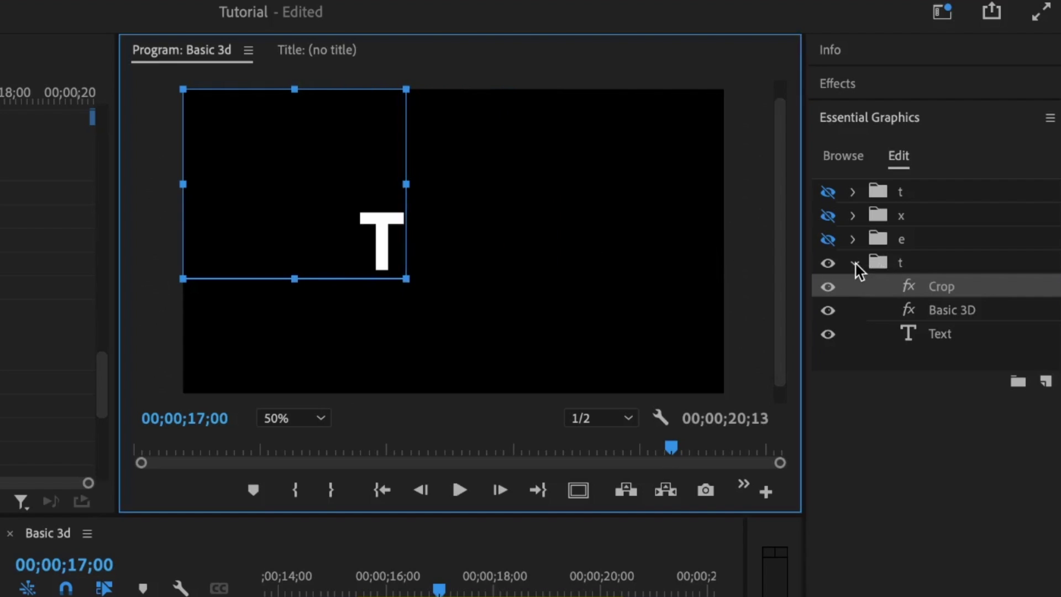
click(855, 263)
- Show the e group and crop it tightly around the letter e
click(827, 239)
click(854, 240)
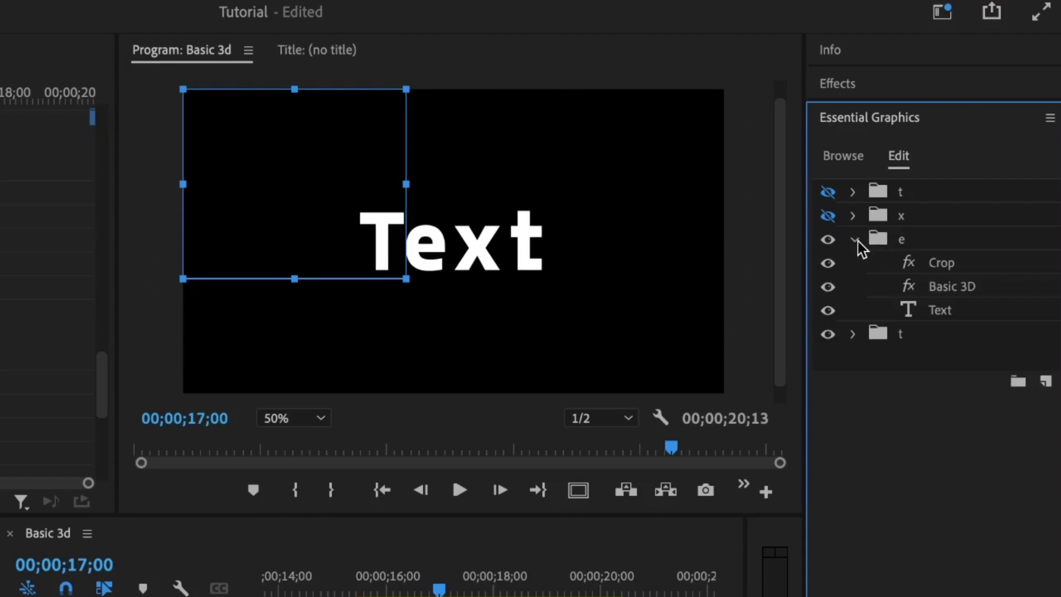
click(930, 262)
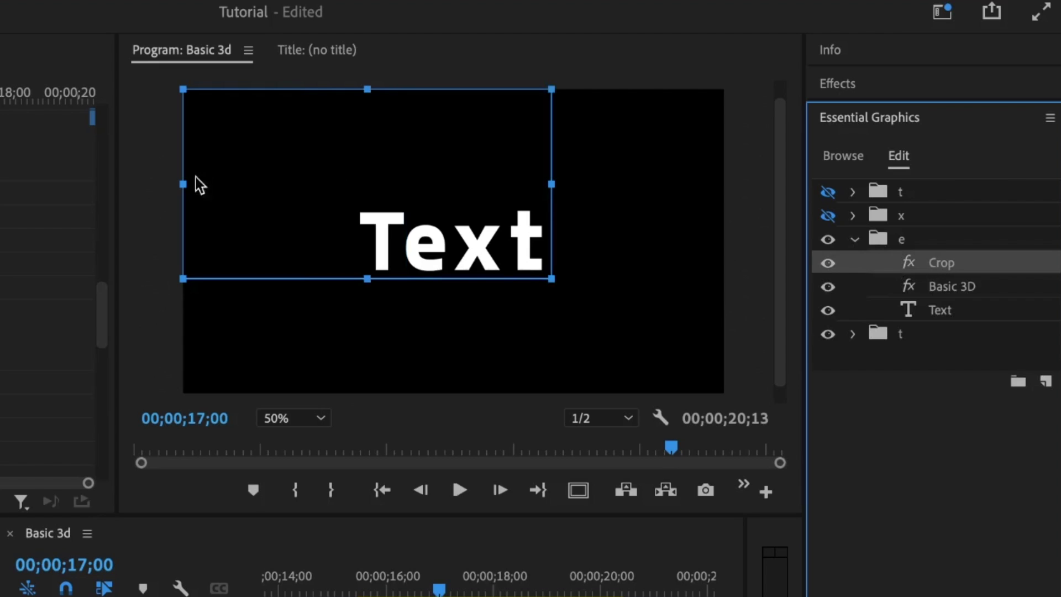
drag(183, 184, 405, 191)
drag(552, 191, 455, 197)
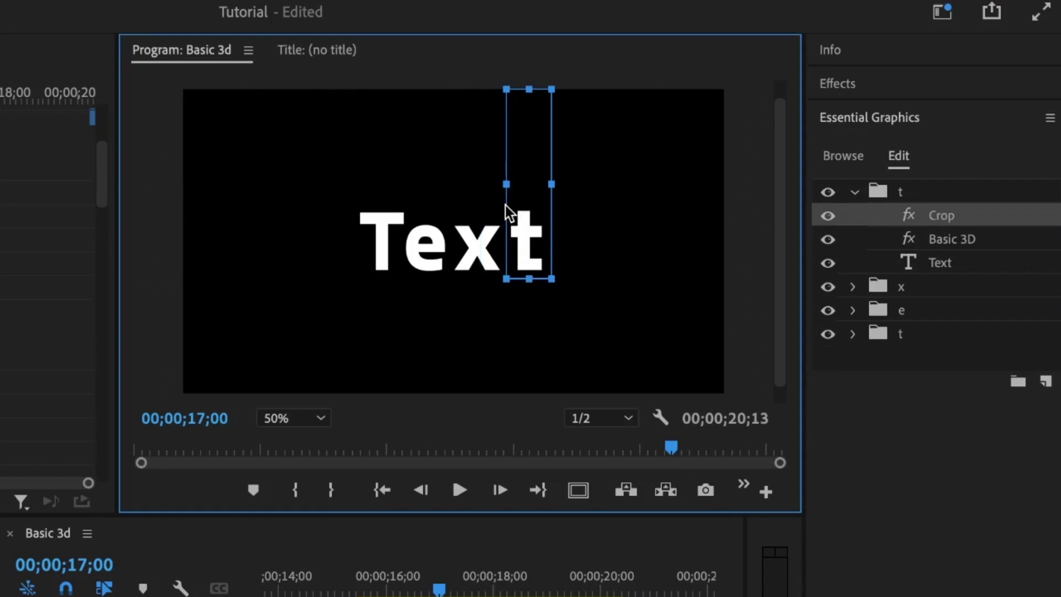
click(854, 192)
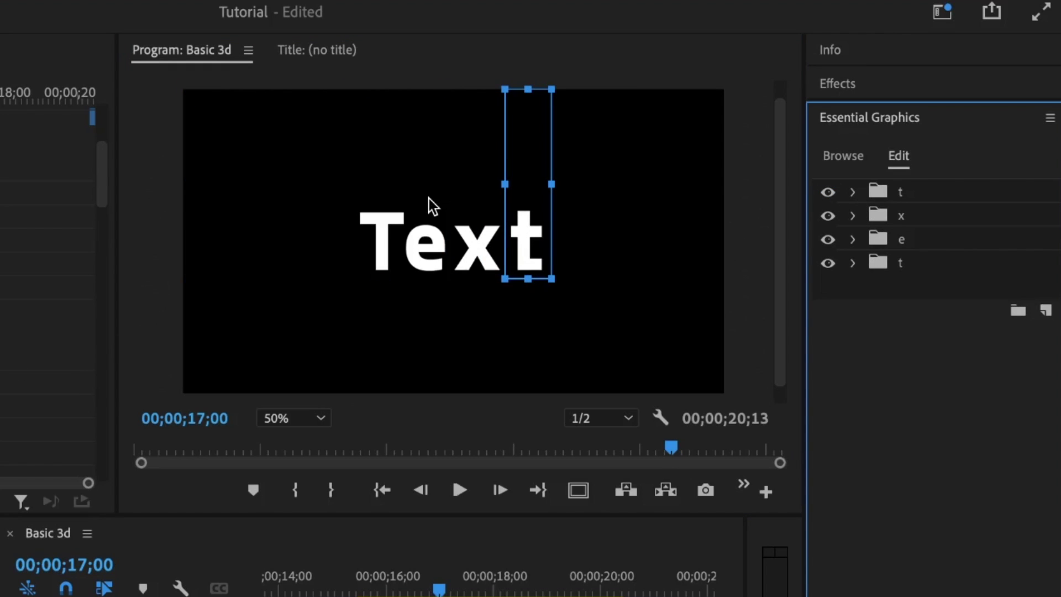
- Select the last t group's Basic 3D and set the playhead a few frames past the clip start
click(853, 264)
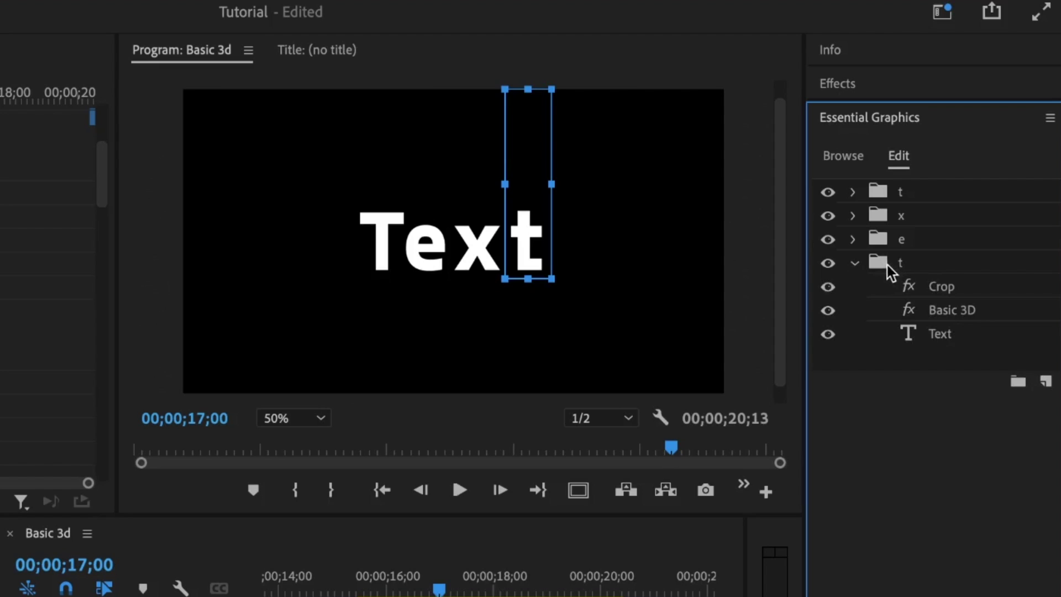
click(946, 309)
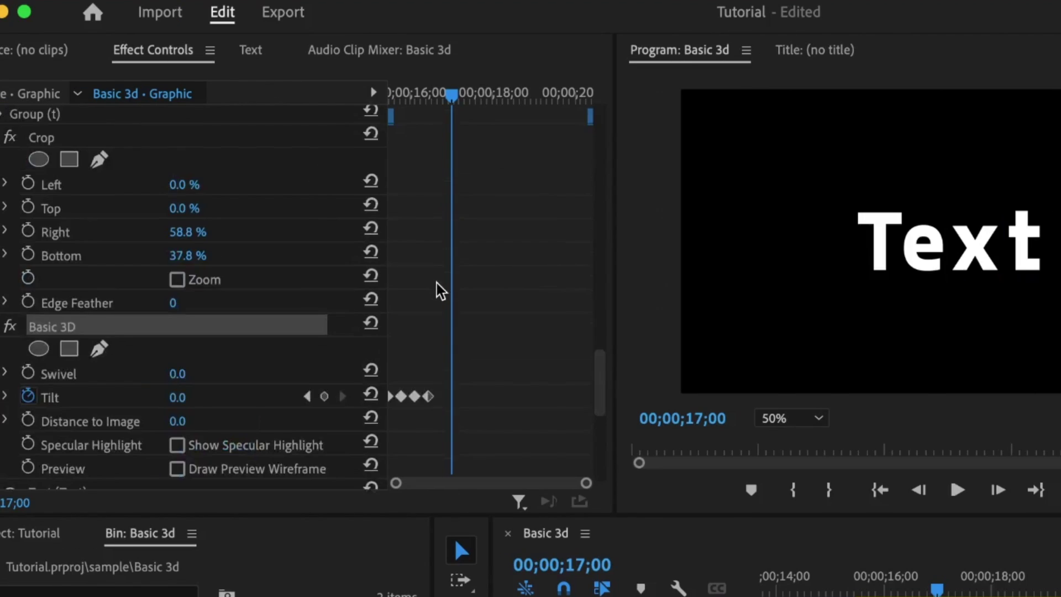
scroll(441, 291, down, 5)
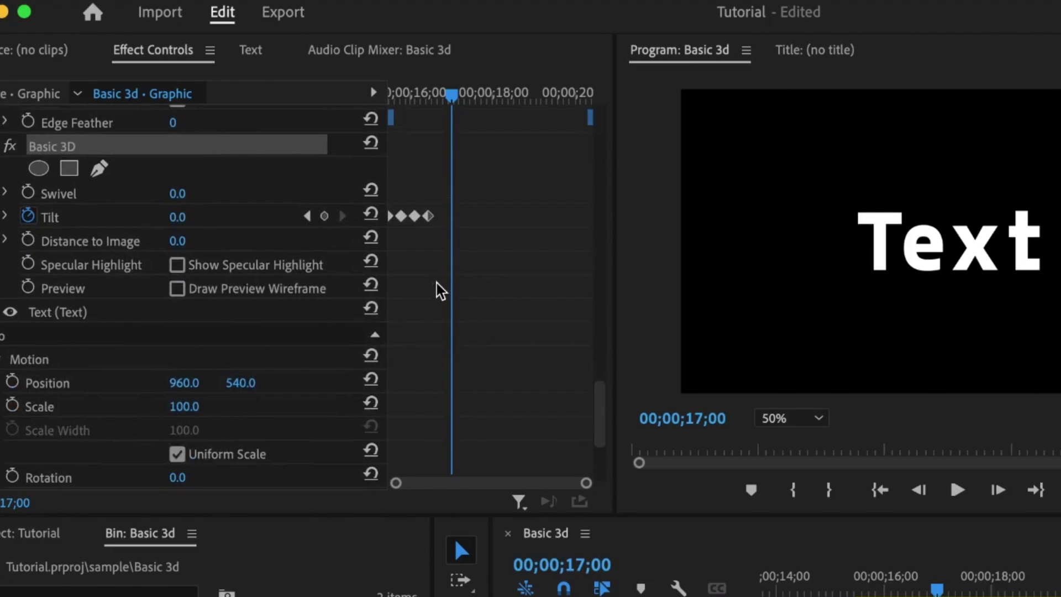
scroll(360, 235, up, 3)
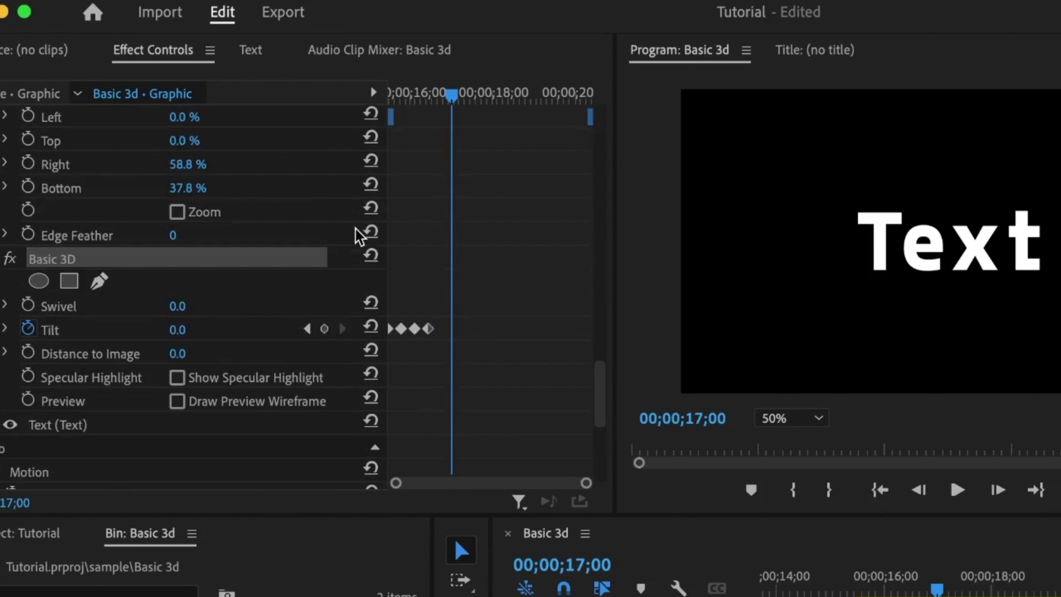
scroll(434, 214, down, 8)
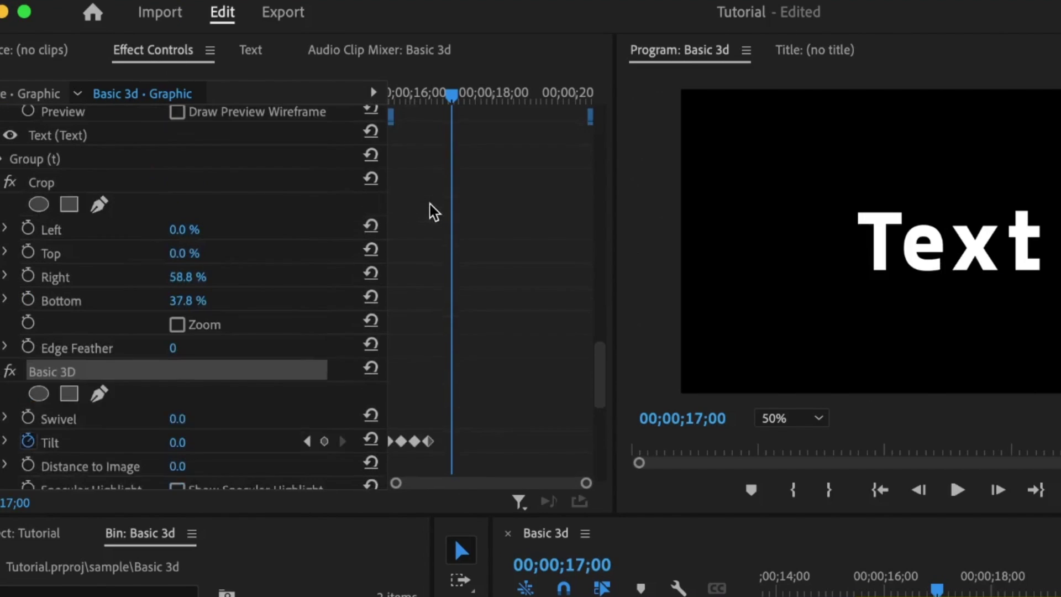
scroll(433, 213, up, 1)
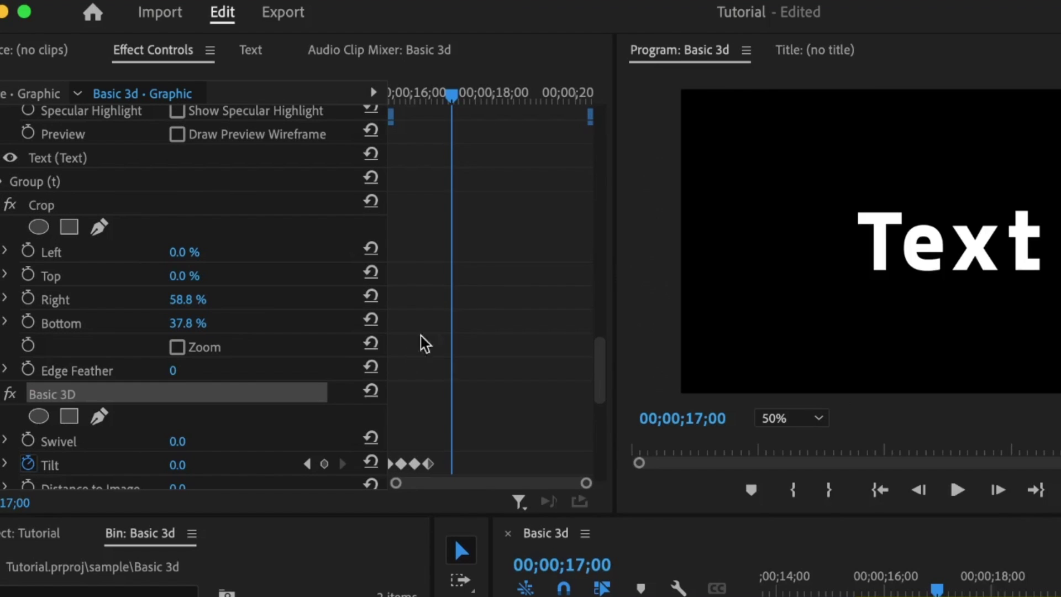
scroll(412, 356, down, 3)
drag(421, 97, 284, 100)
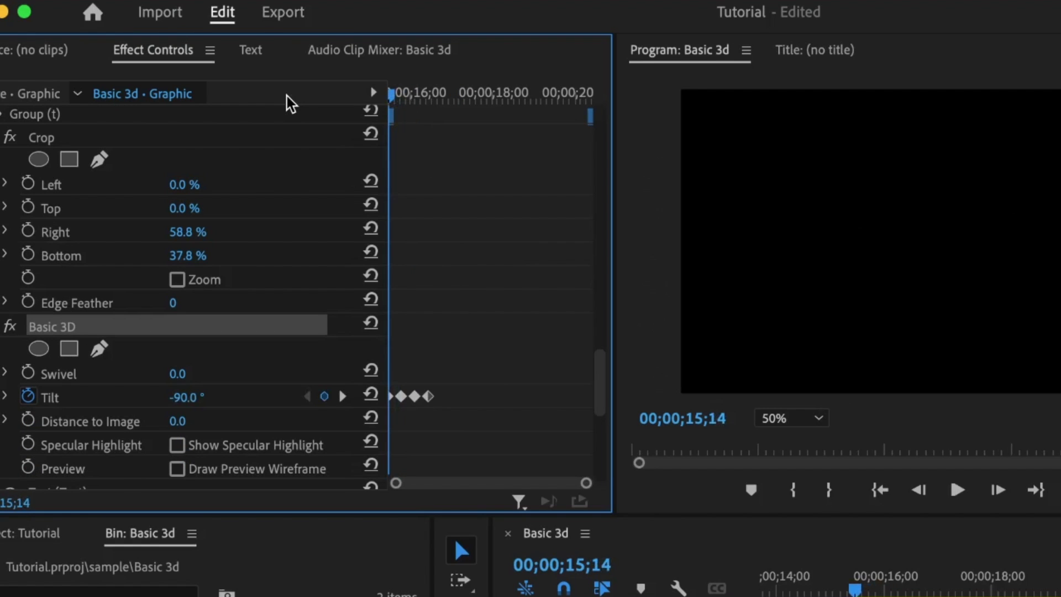
key(shift+Right)
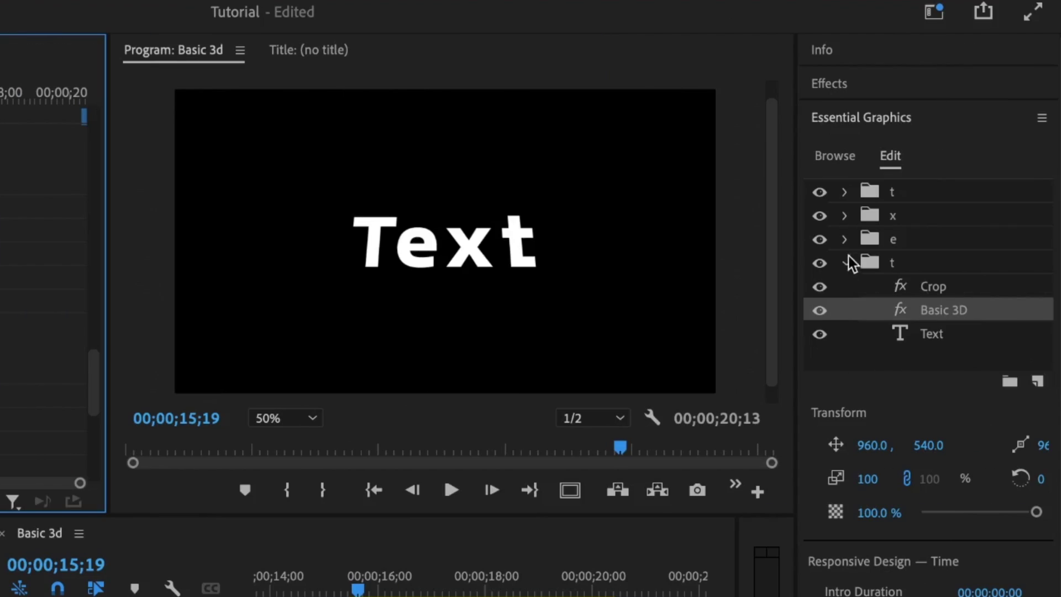
- Offset the e group's Tilt keyframes later, then stagger further keyframes five frames apart each
click(845, 239)
click(944, 287)
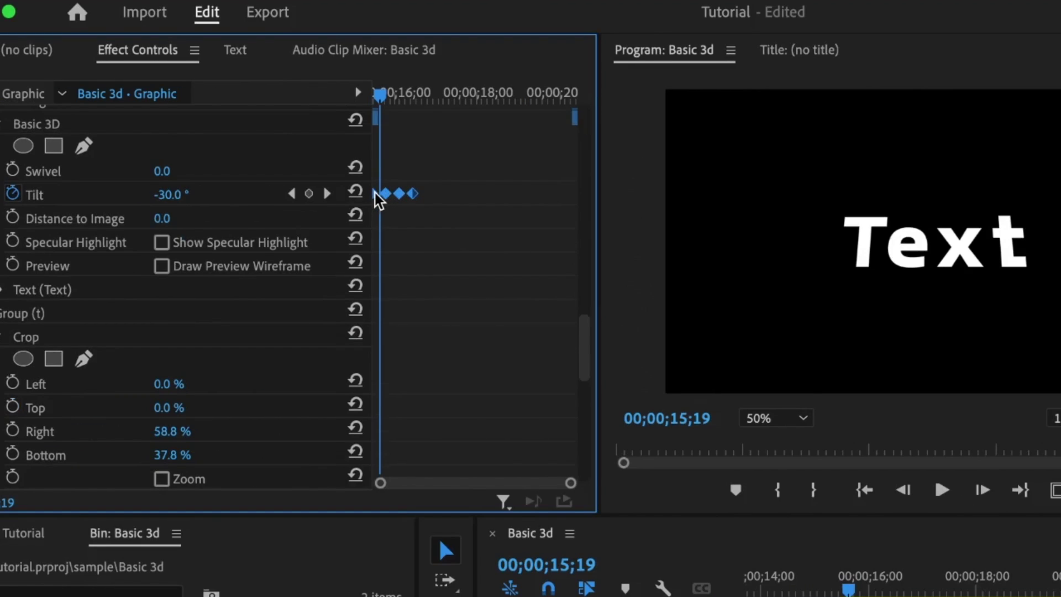
drag(378, 199, 381, 200)
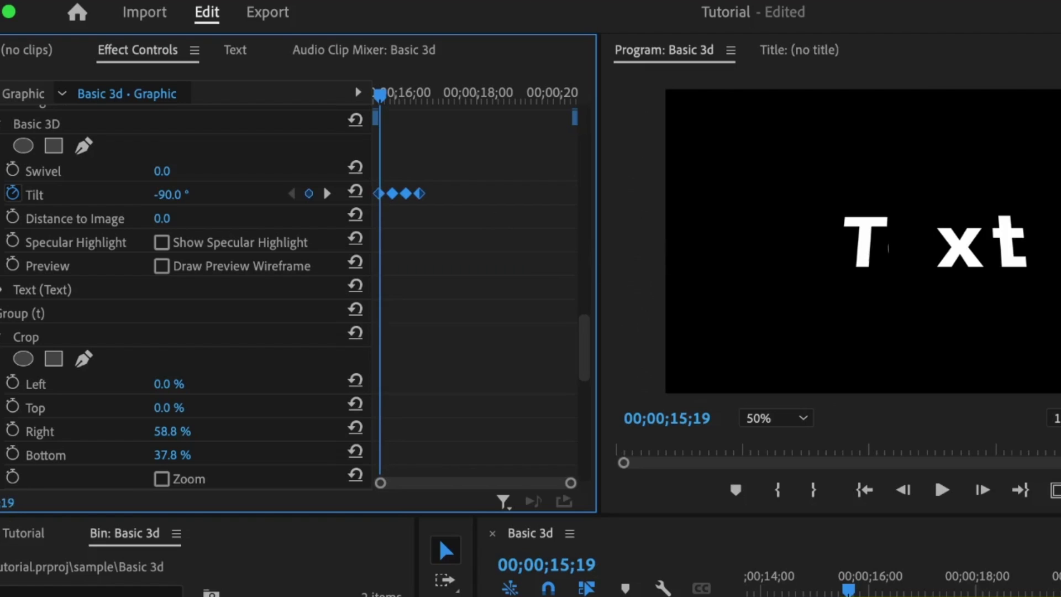
key(shift+Right)
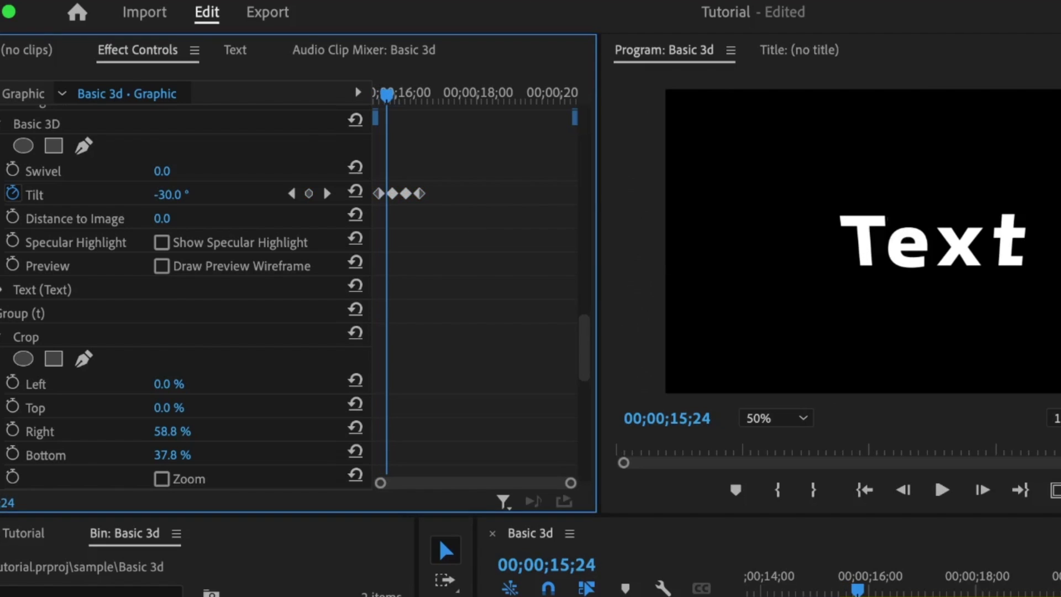
scroll(374, 225, up, 3)
drag(380, 268, 387, 270)
key(shift+Right)
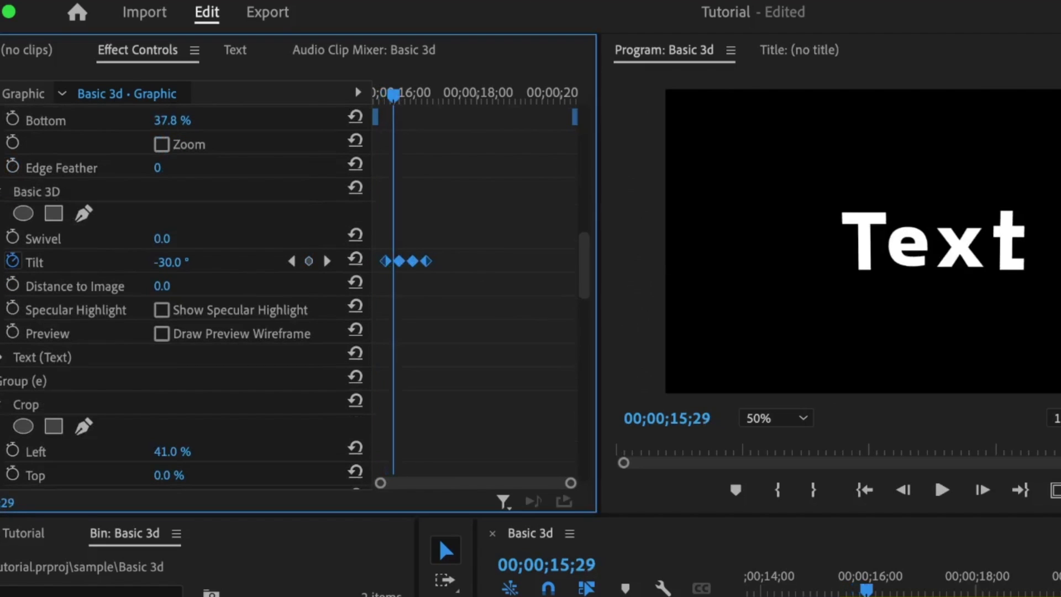
scroll(420, 221, down, 3)
drag(403, 204, 409, 199)
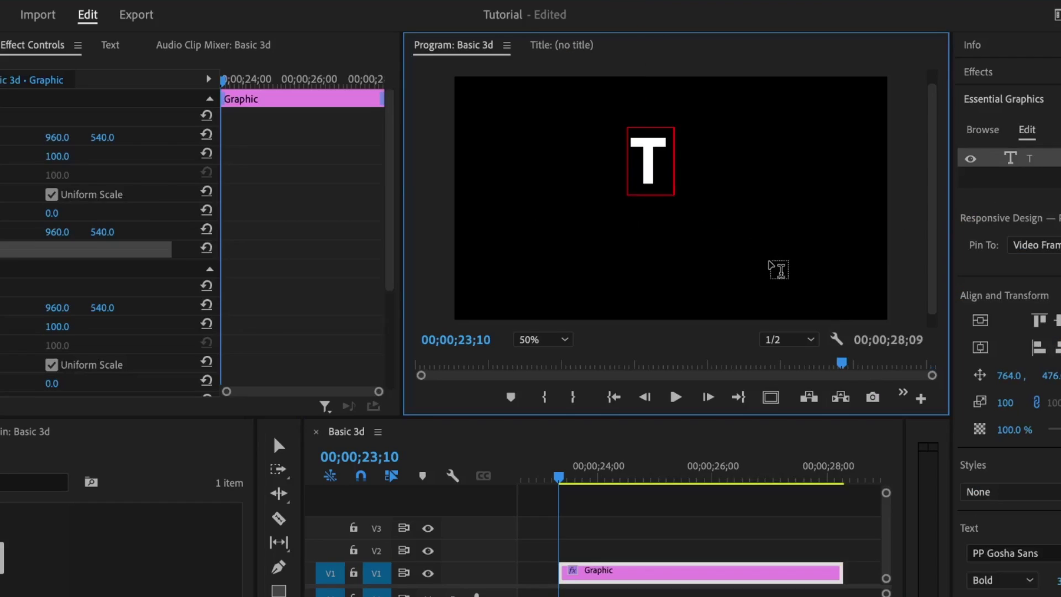
- Finish typing 'Text', centre it in the frame, and duplicate the Text layer
text(ext)
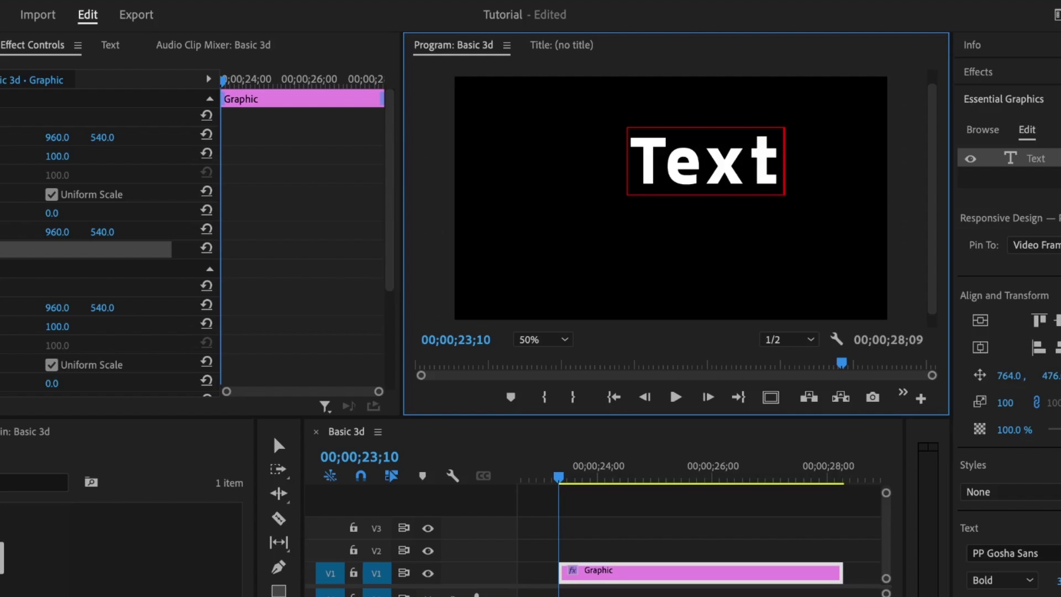
click(980, 347)
click(980, 320)
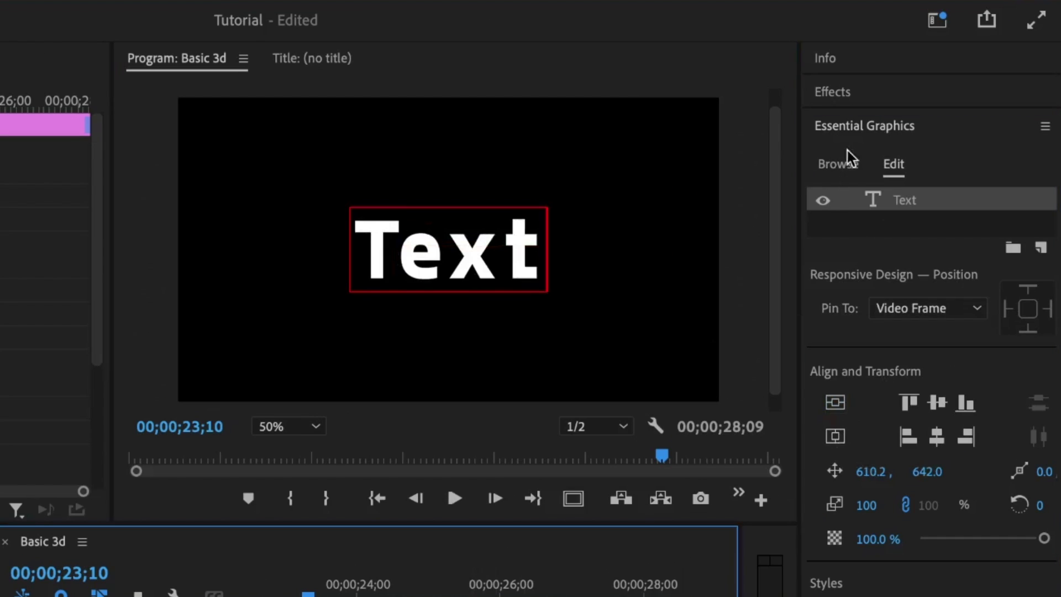
click(898, 202)
key(ctrl+c)
key(ctrl+v)
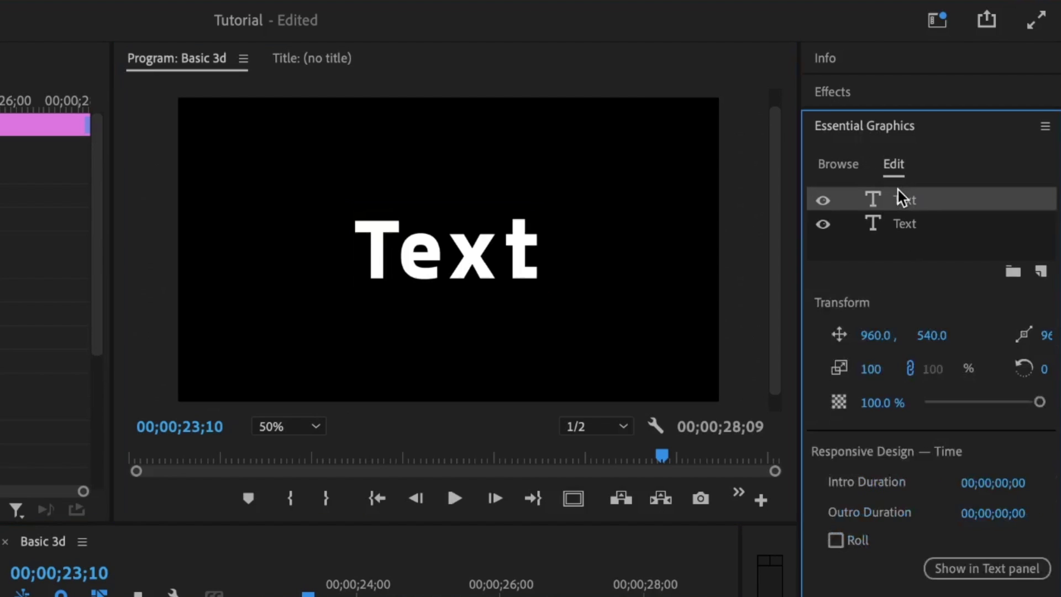
click(907, 201)
click(912, 224)
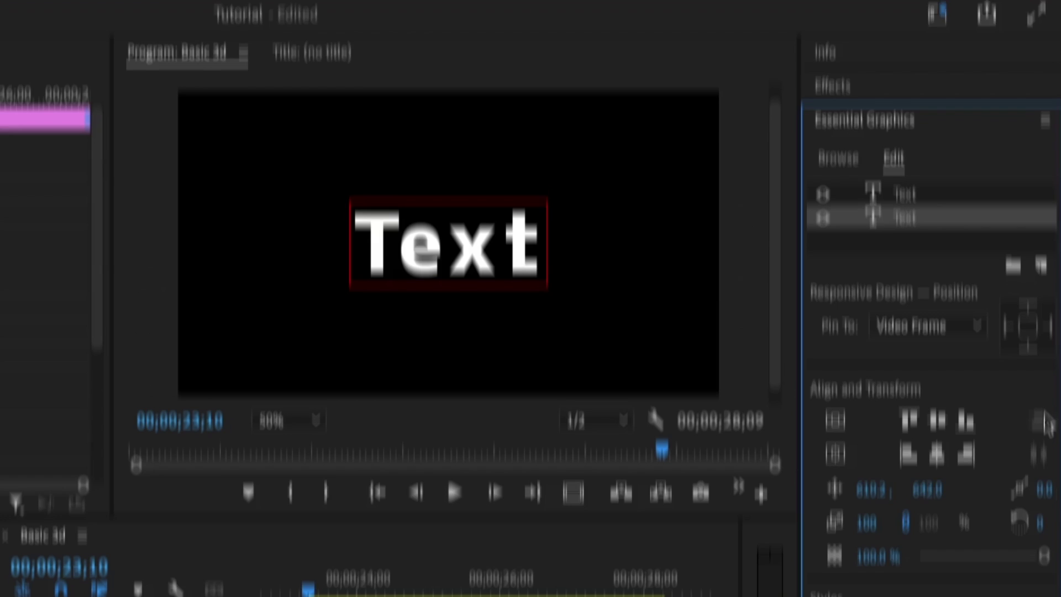
- Remove the duplicate's fill and give it a white stroke of width 5
scroll(911, 472, down, 7)
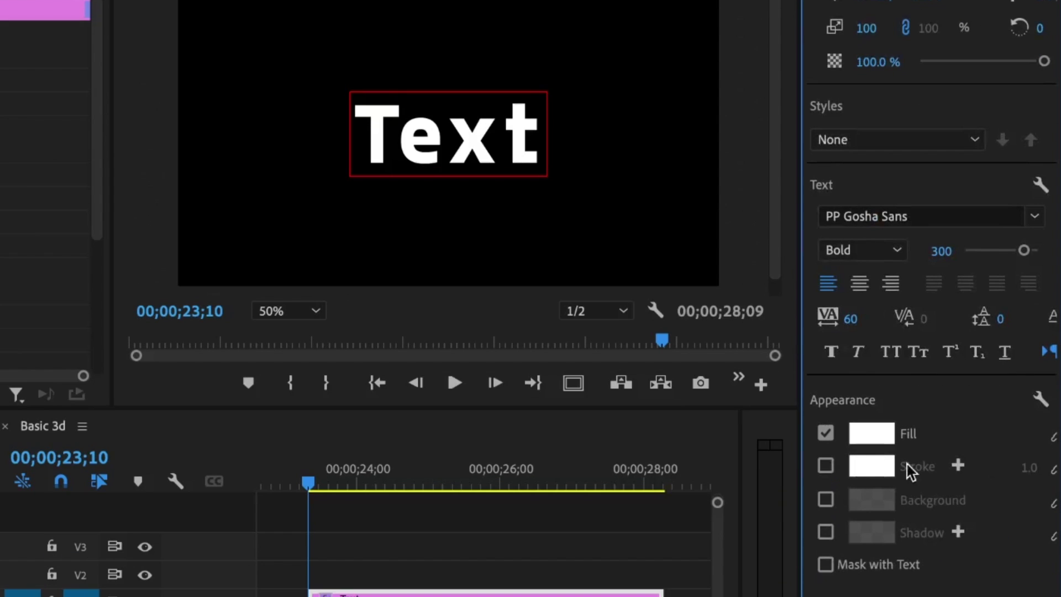
click(826, 433)
click(826, 466)
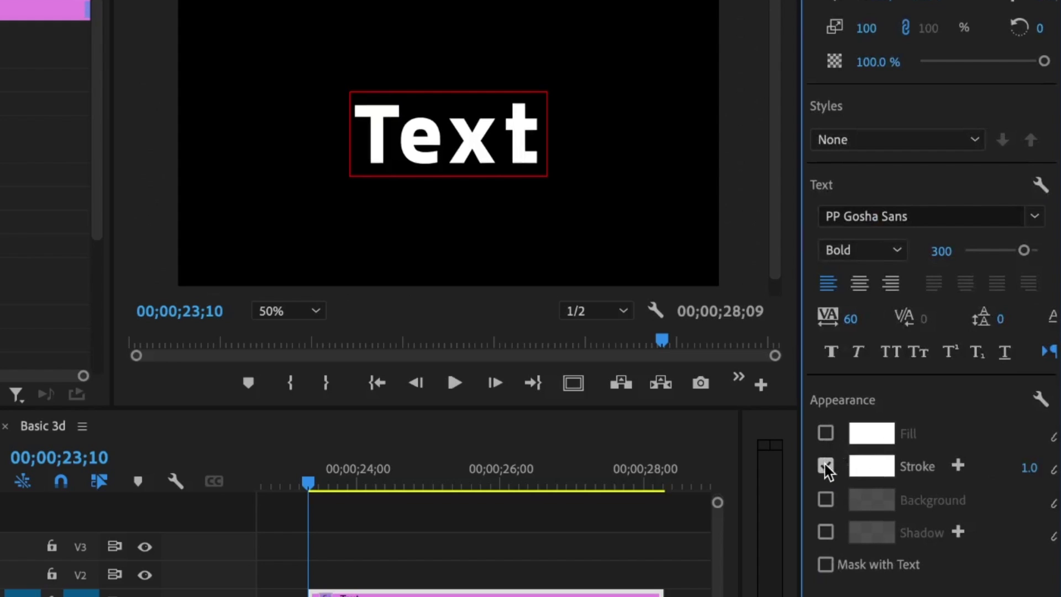
click(1029, 468)
text(5)
key(Return)
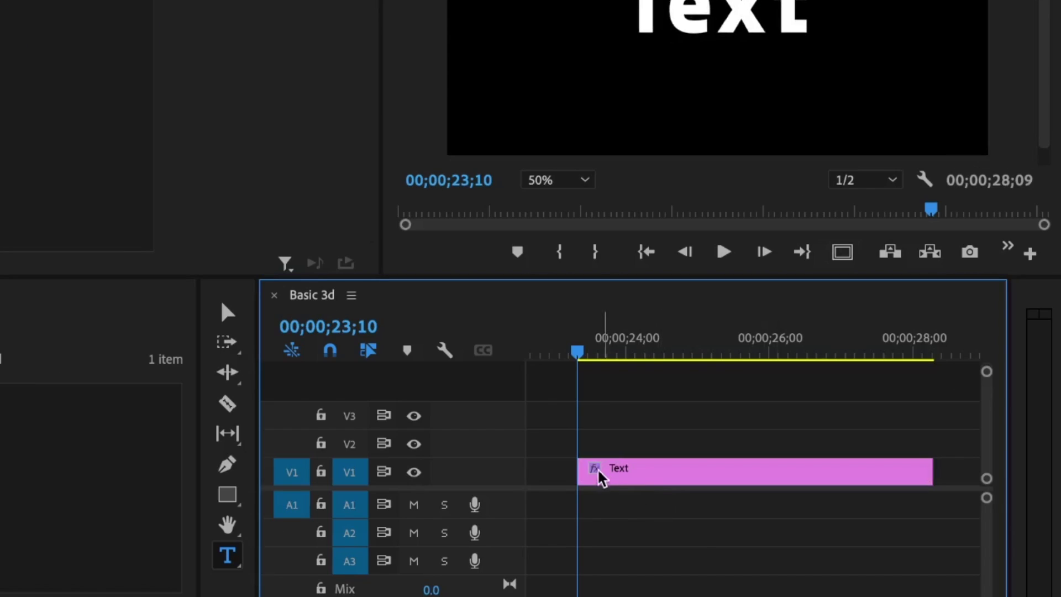
- Draw a white rectangle below the word Text and apply Wave Warp after its Transform
click(602, 477)
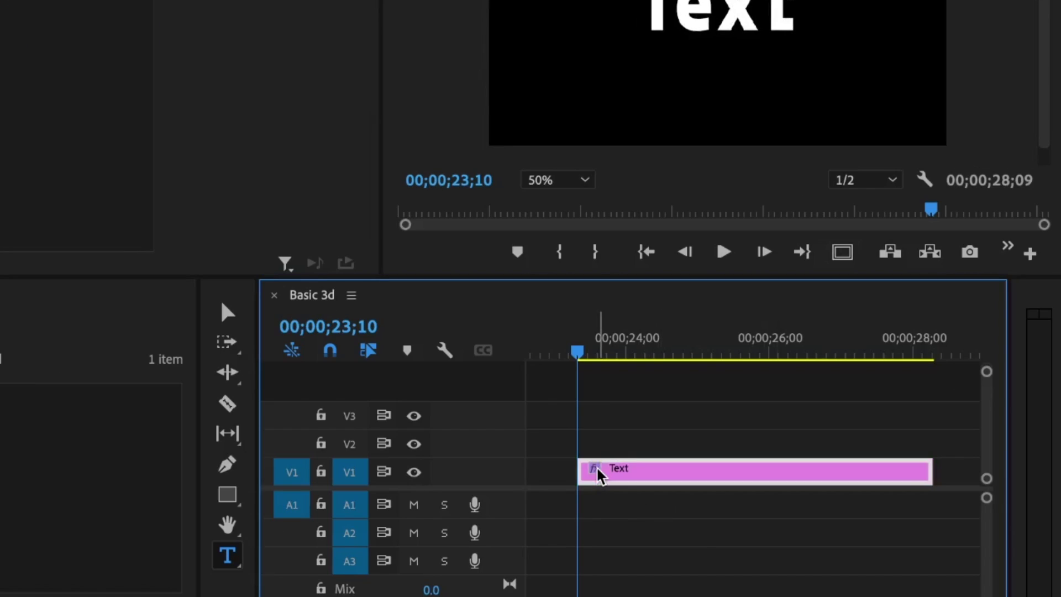
click(227, 494)
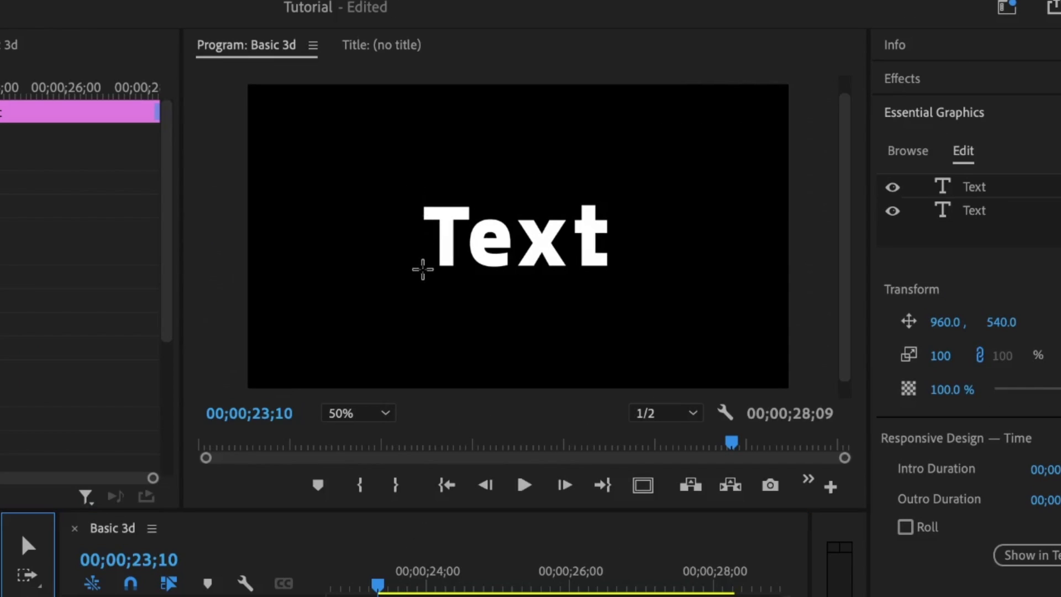
mouse_move(421, 269)
mouse_down()
mouse_move(669, 303)
mouse_move(656, 308)
mouse_move(657, 348)
mouse_up()
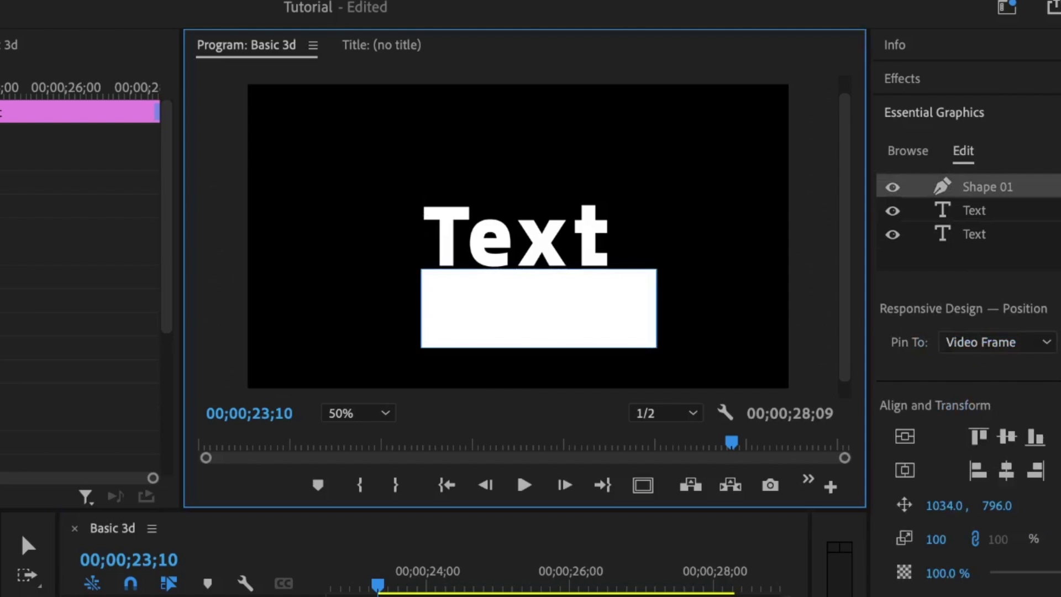
click(911, 82)
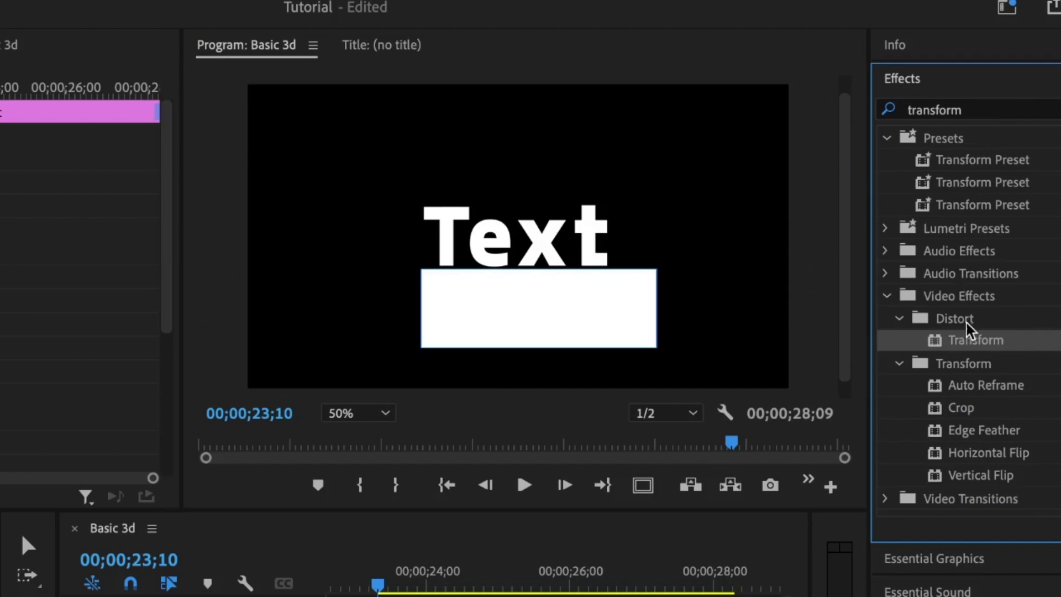
double_click(916, 111)
text(wave)
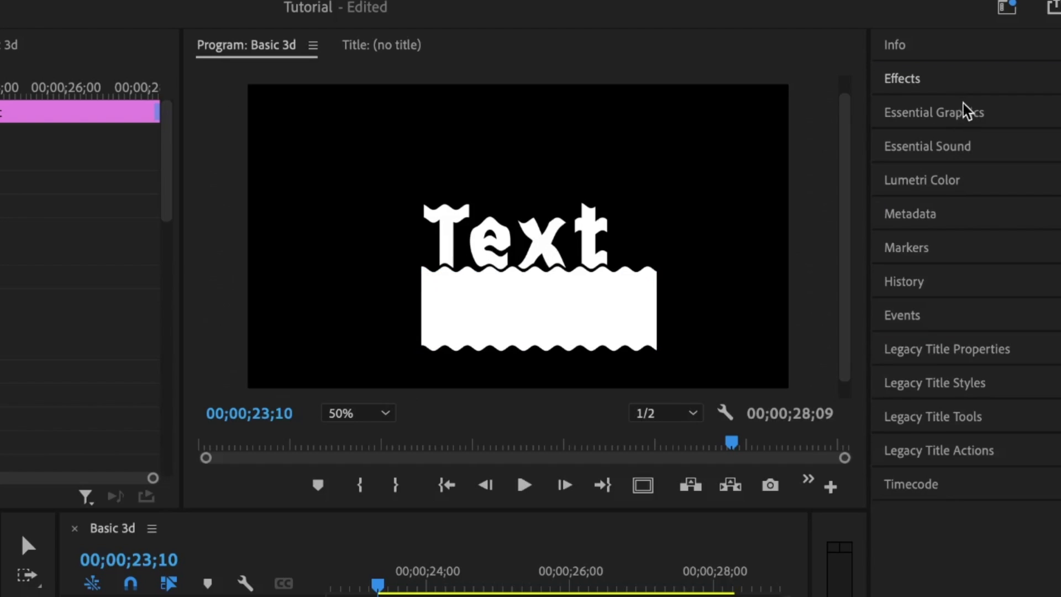
click(965, 112)
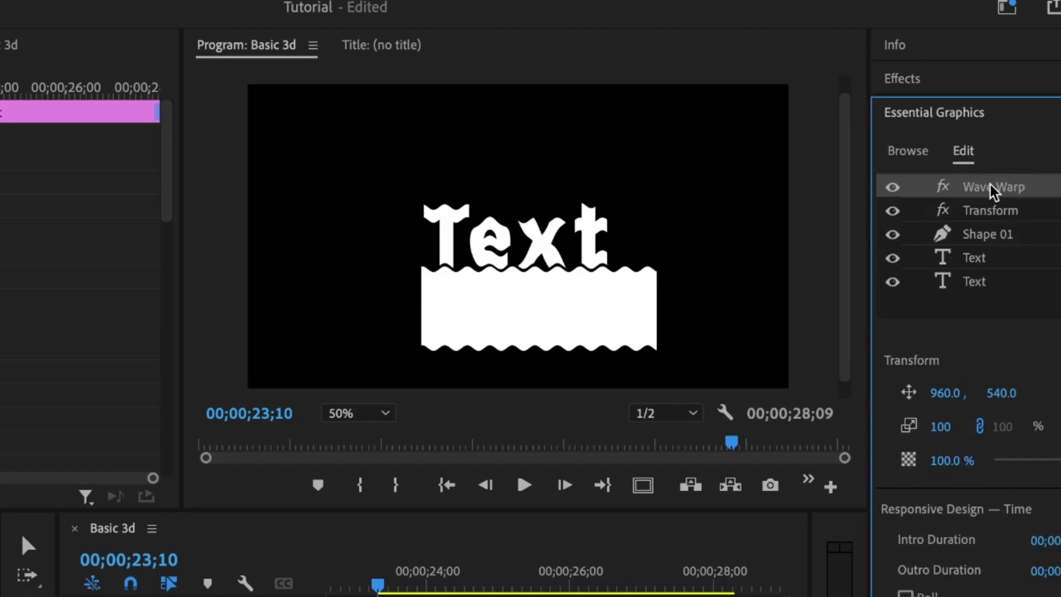
drag(993, 190, 990, 220)
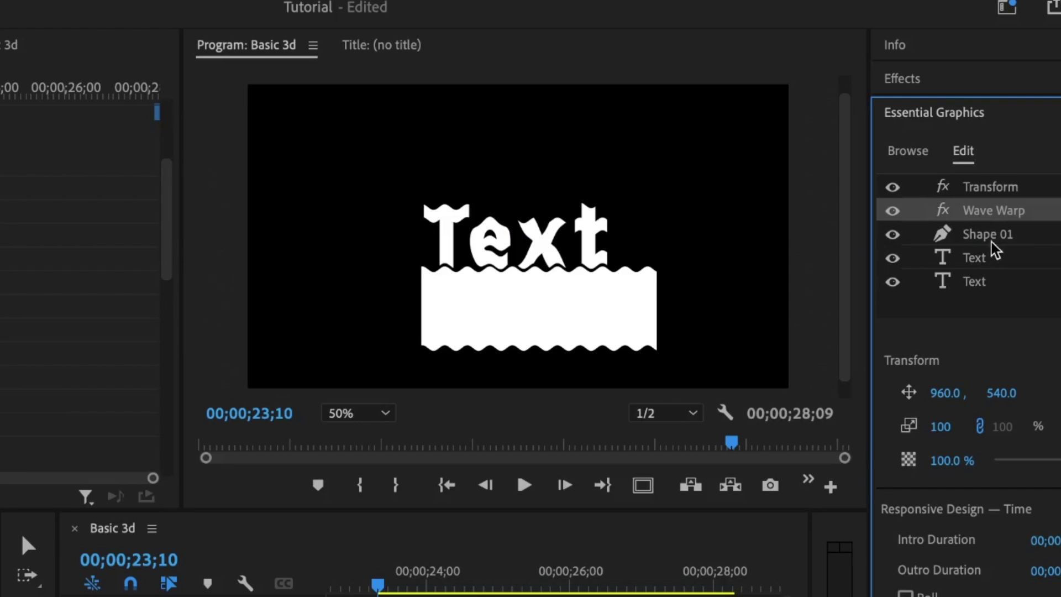
- Group the shape with both effects as Group 01, placing it between the two Text layers
click(998, 242)
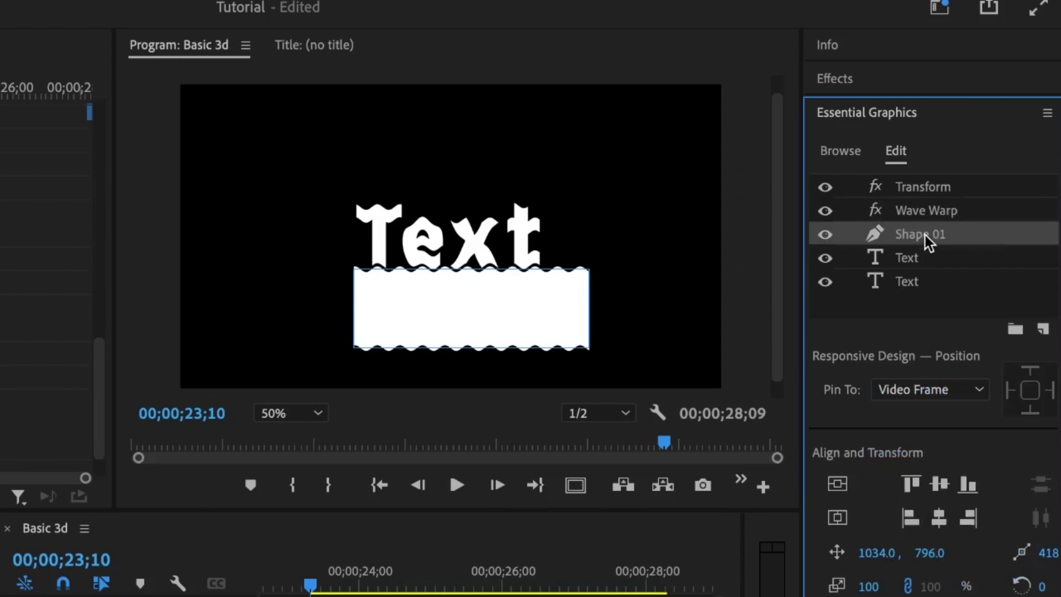
shift+click(926, 189)
click(1015, 328)
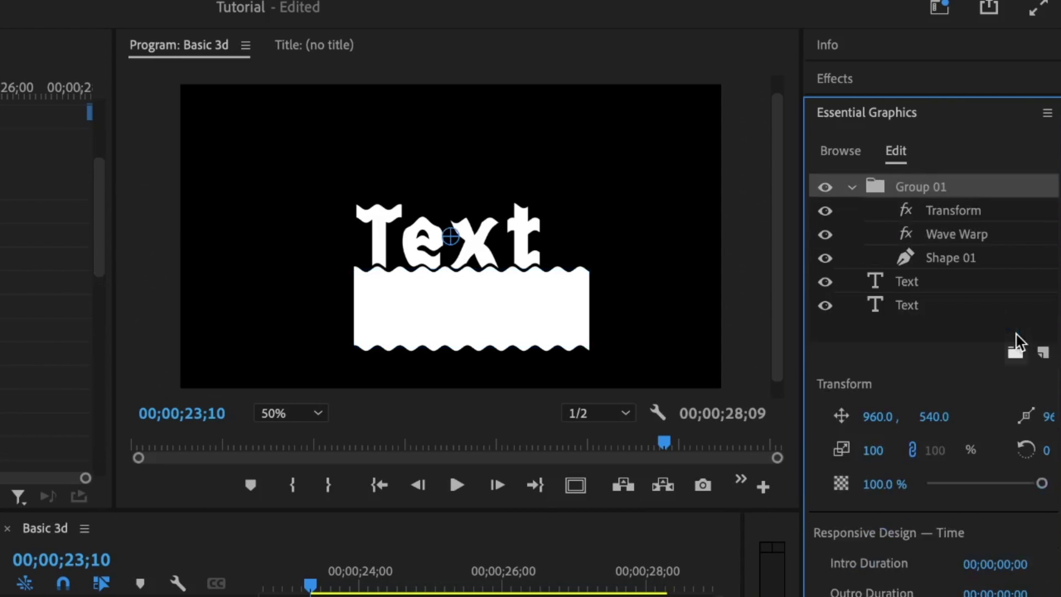
click(854, 188)
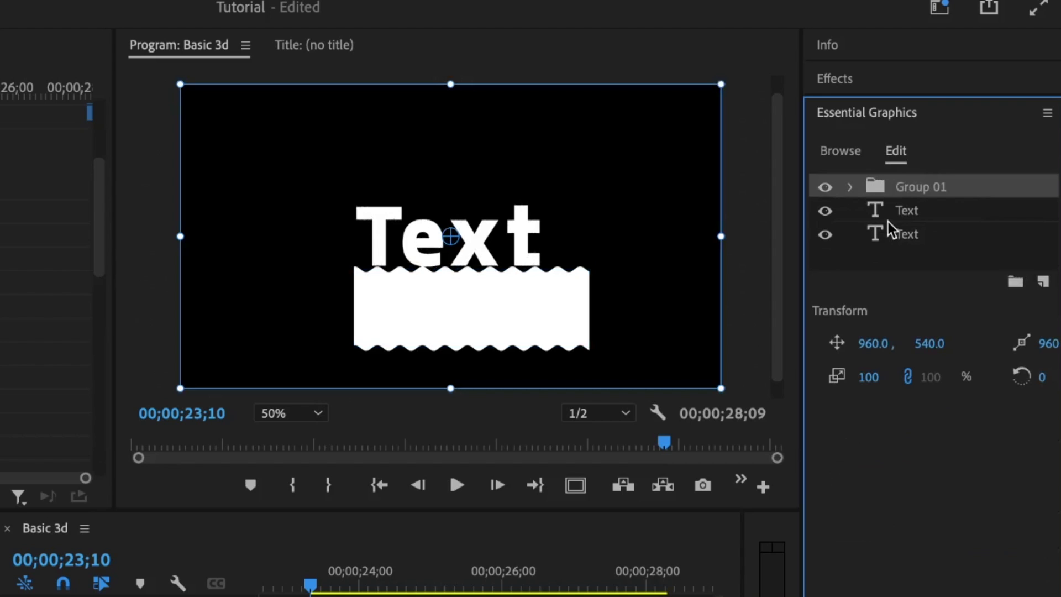
click(901, 216)
drag(904, 216, 901, 182)
- Keyframe Group 01's Transform Position from Y 540 at 23;10 to 294 at 24;21
click(855, 211)
click(942, 235)
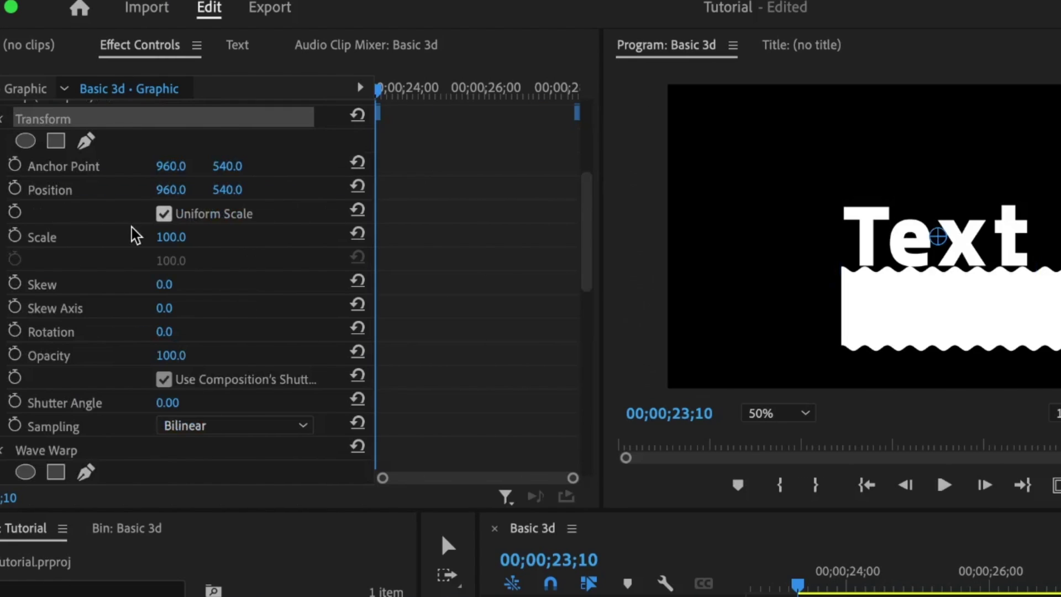
click(15, 189)
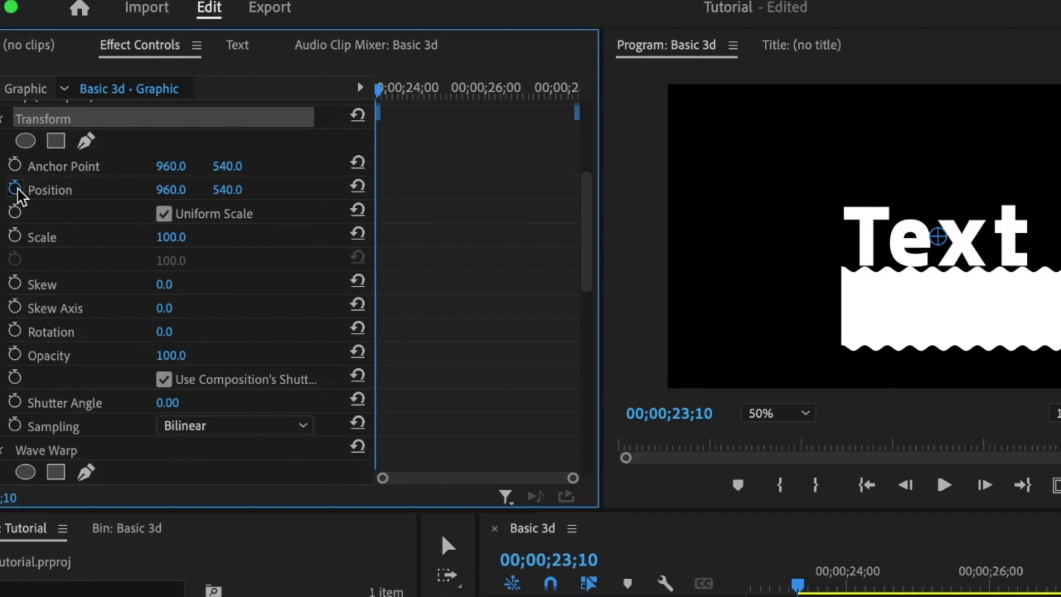
drag(422, 90, 432, 90)
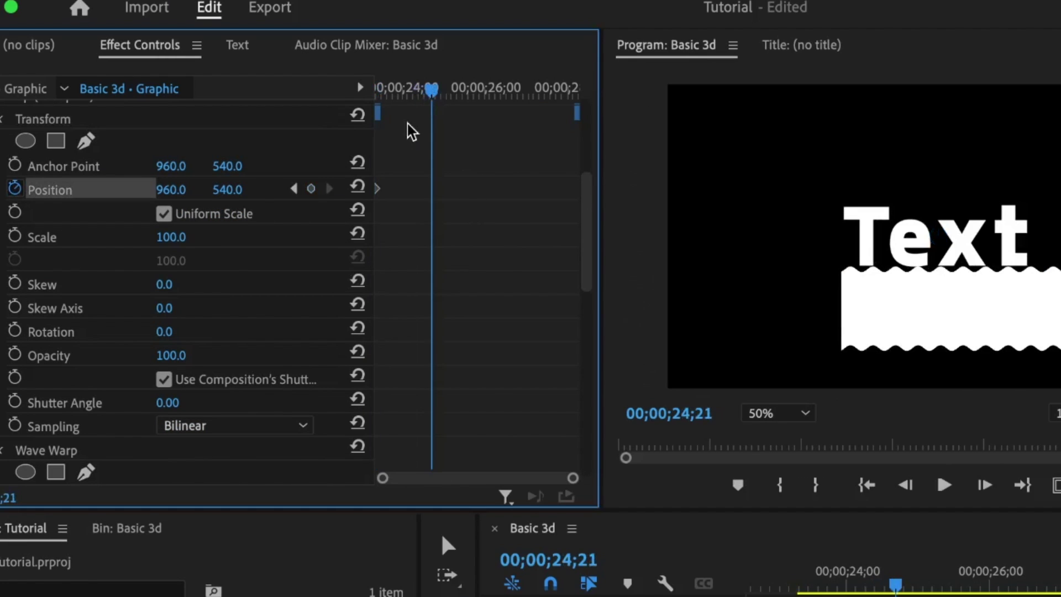
click(311, 190)
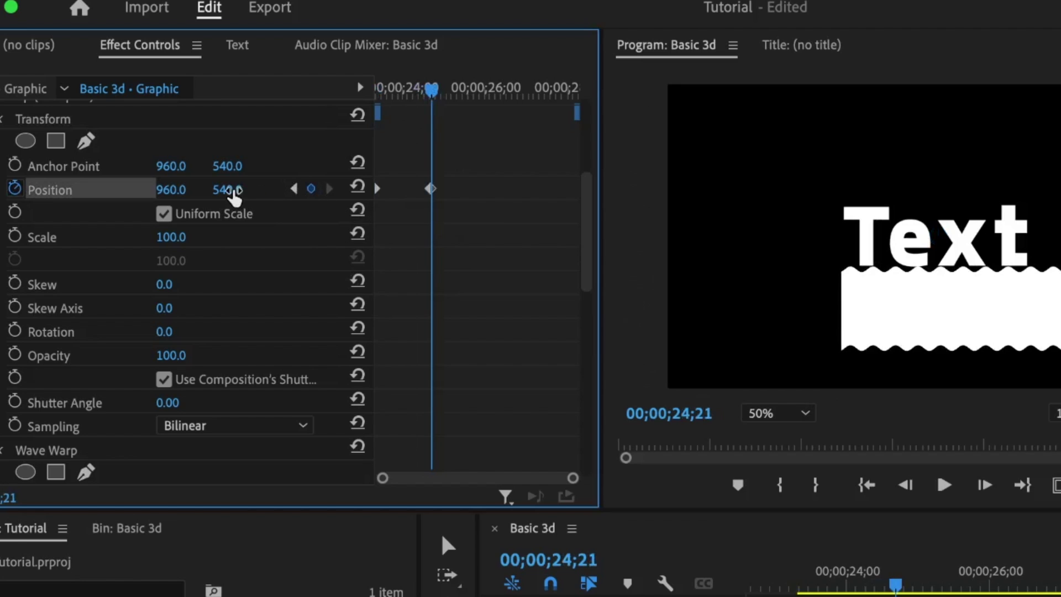
drag(227, 189, 160, 189)
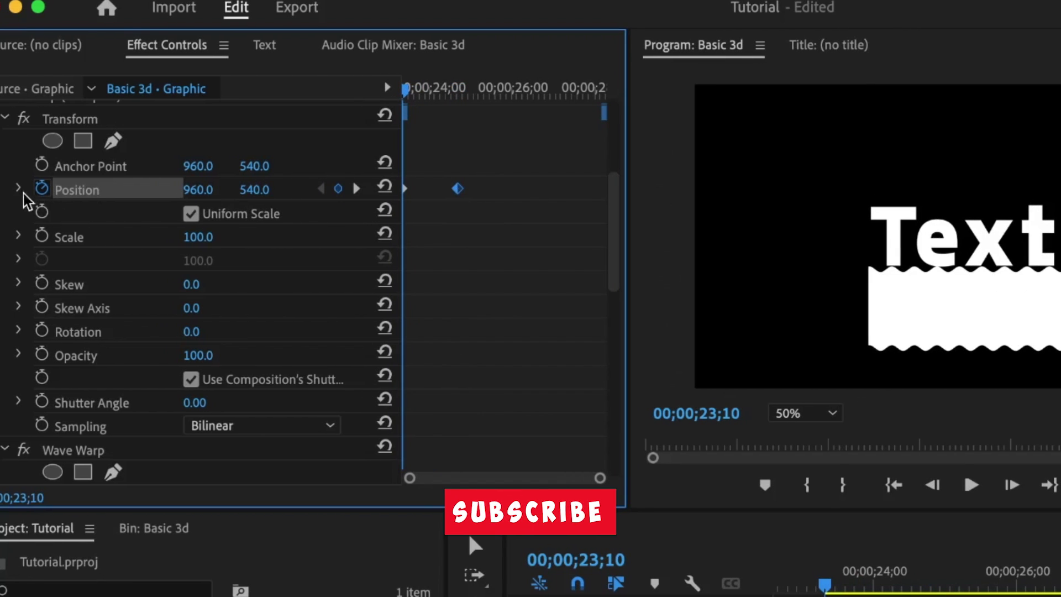
- Ease the rising motion with the Position velocity handle into a long slowdown
click(18, 188)
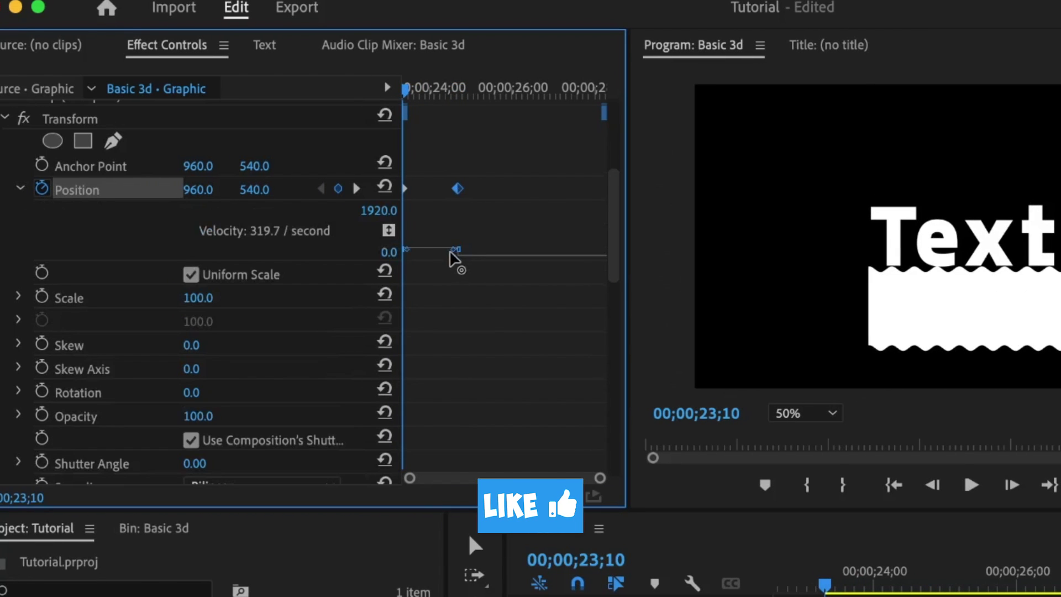
drag(451, 253, 383, 267)
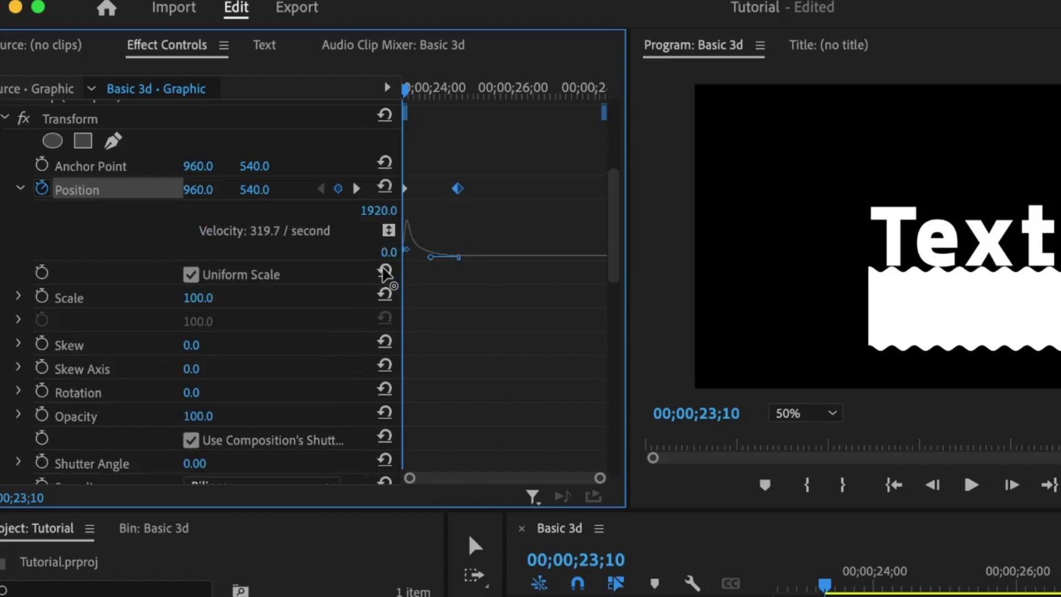
click(20, 189)
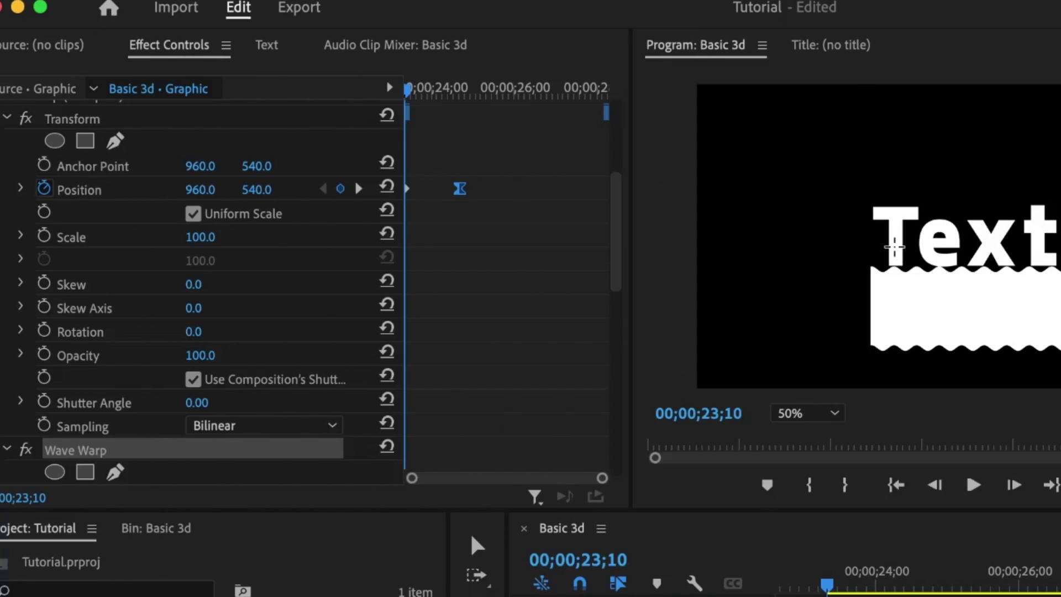
- Set Wave Warp's Wave Height to 5 and its Wave Width to 50
scroll(506, 284, down, 3)
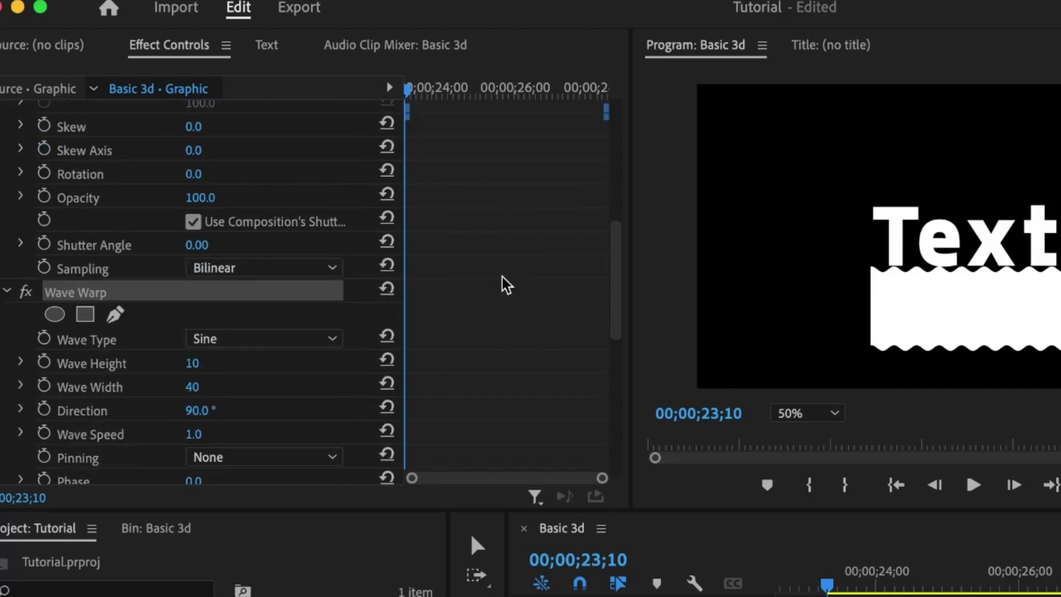
scroll(503, 285, down, 2)
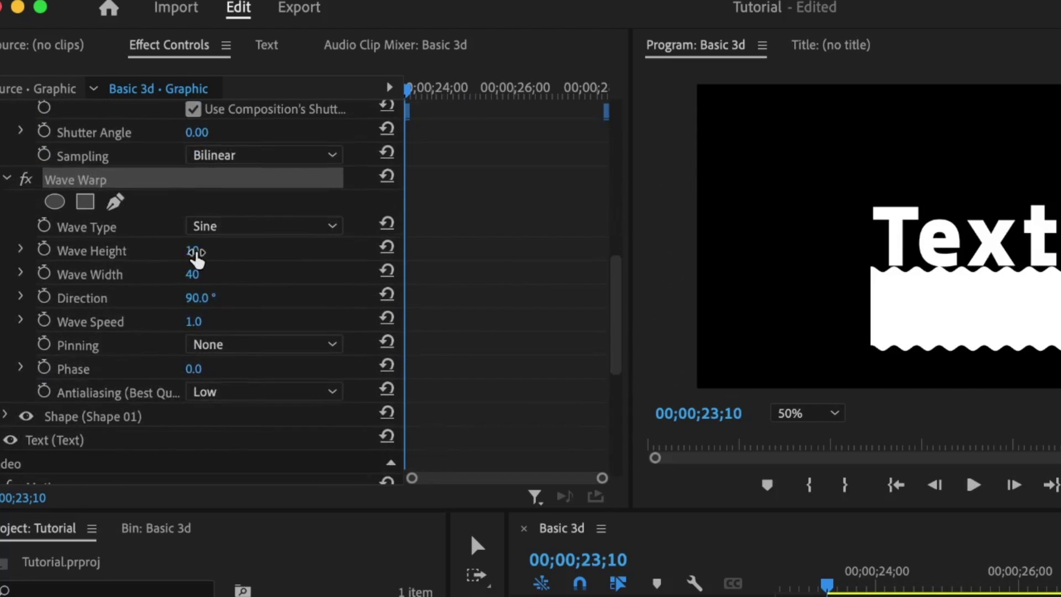
click(194, 252)
text(5)
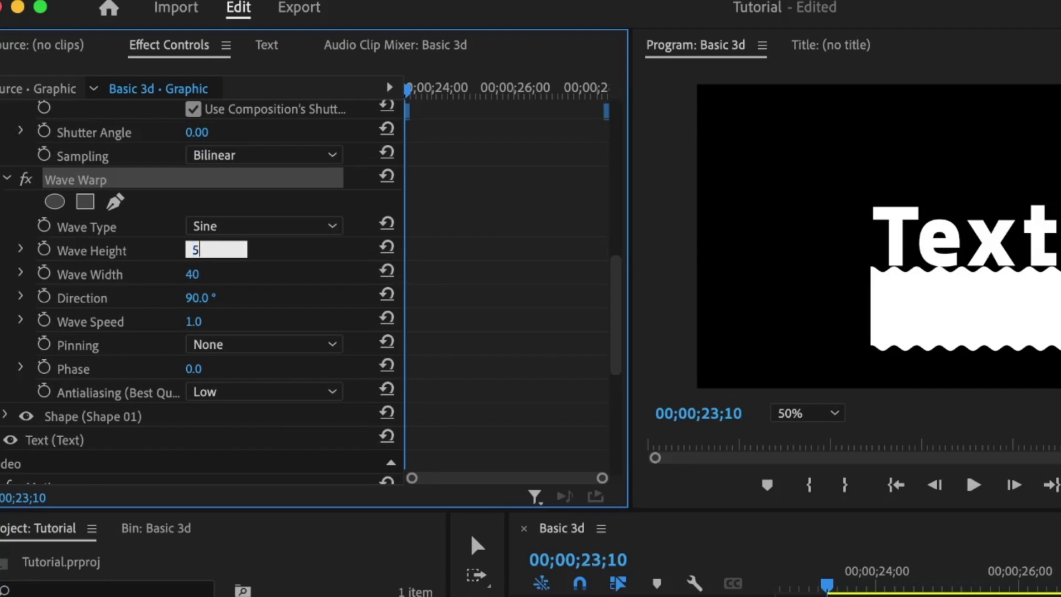
key(Return)
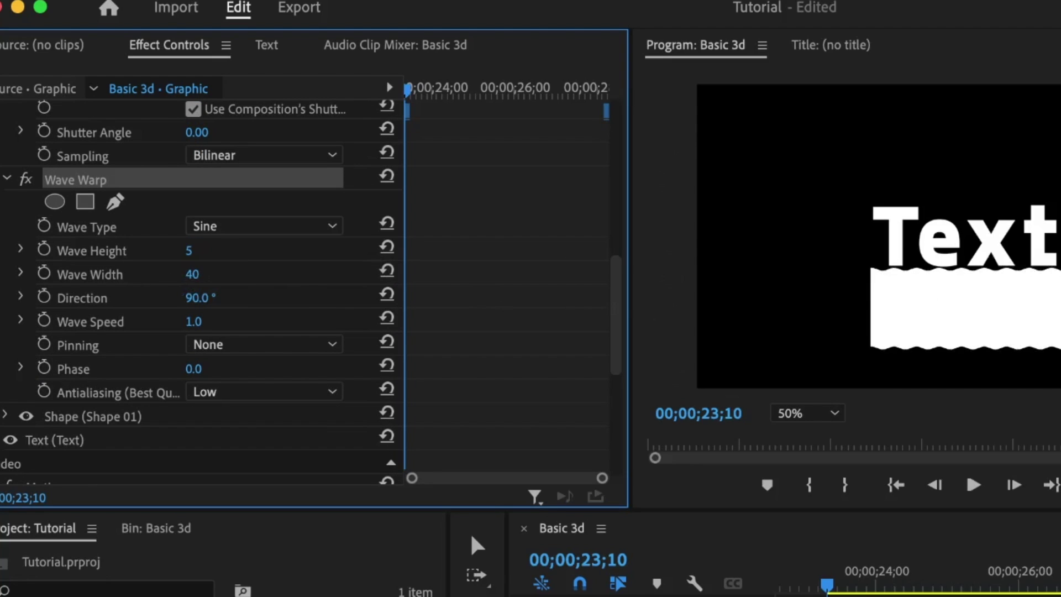
drag(192, 275, 226, 274)
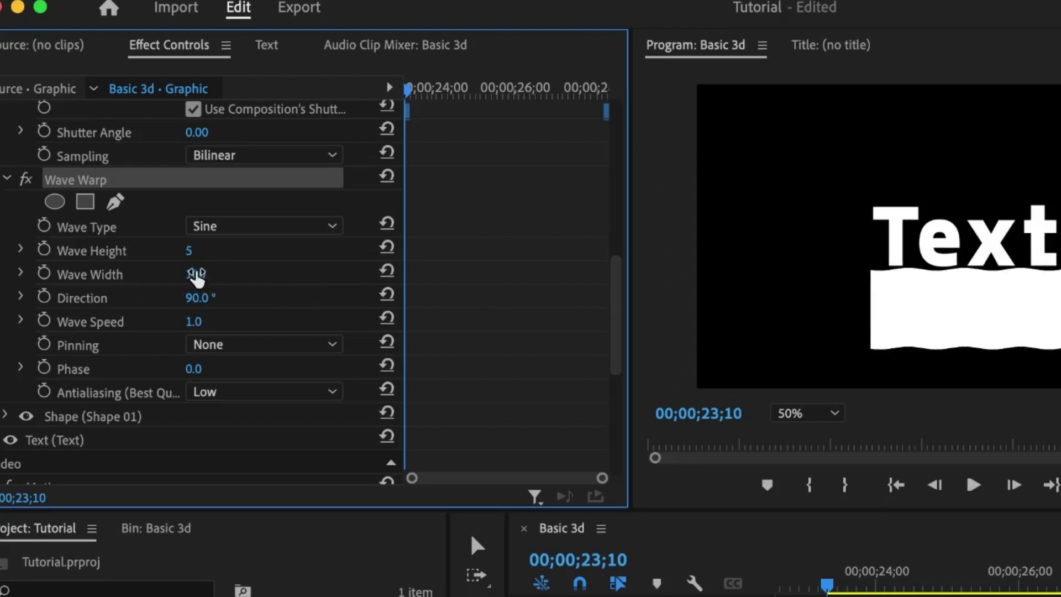
drag(195, 274, 181, 274)
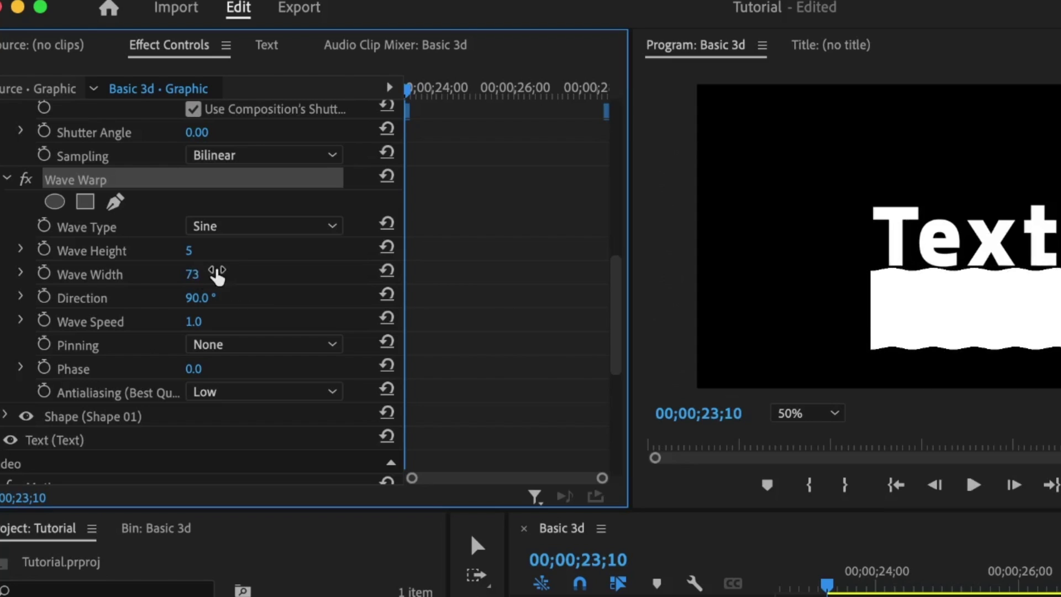
click(197, 274)
text(50)
key(Return)
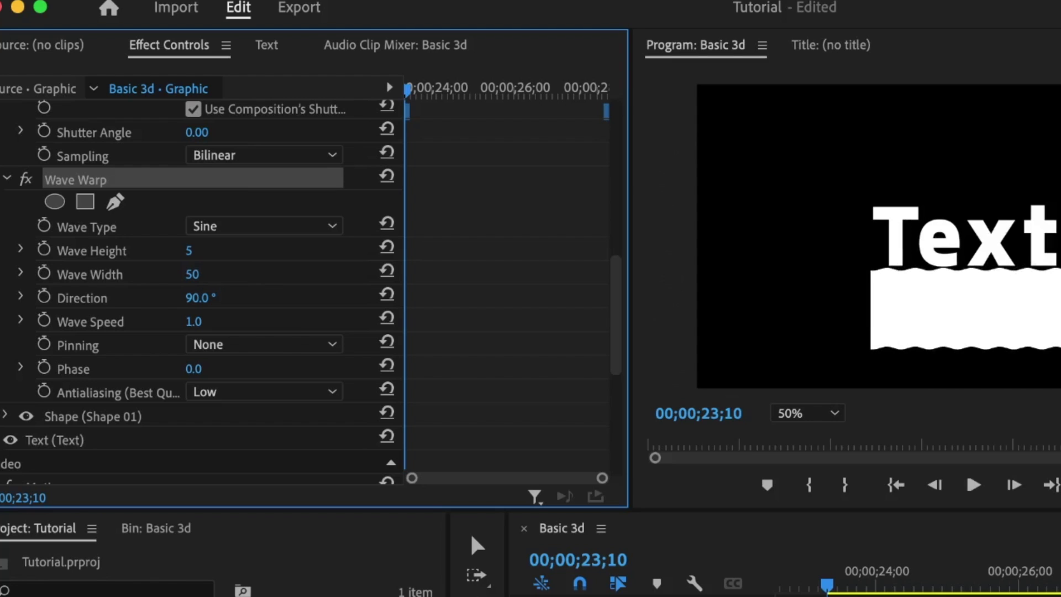
- Keyframe Wave Width, then set it to 60 at playhead position 24;21
click(43, 273)
scroll(474, 235, up, 6)
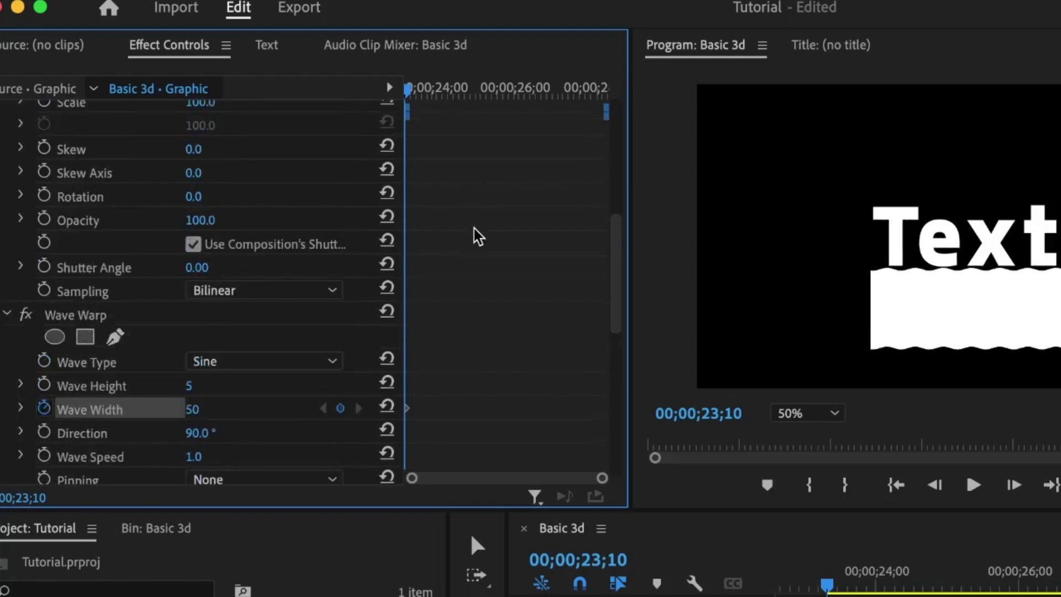
drag(488, 95, 466, 94)
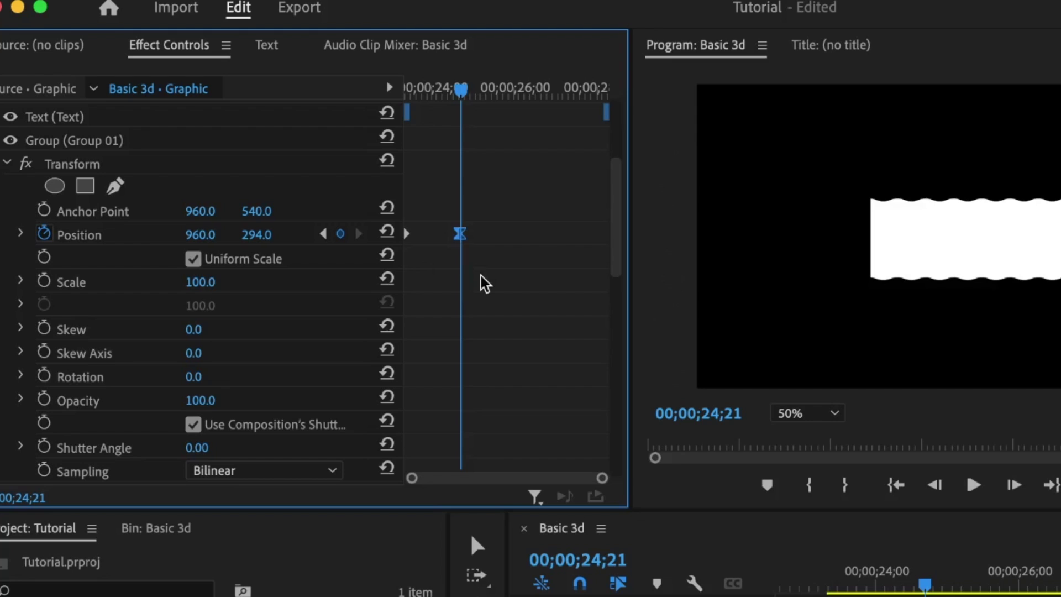
scroll(483, 282, down, 7)
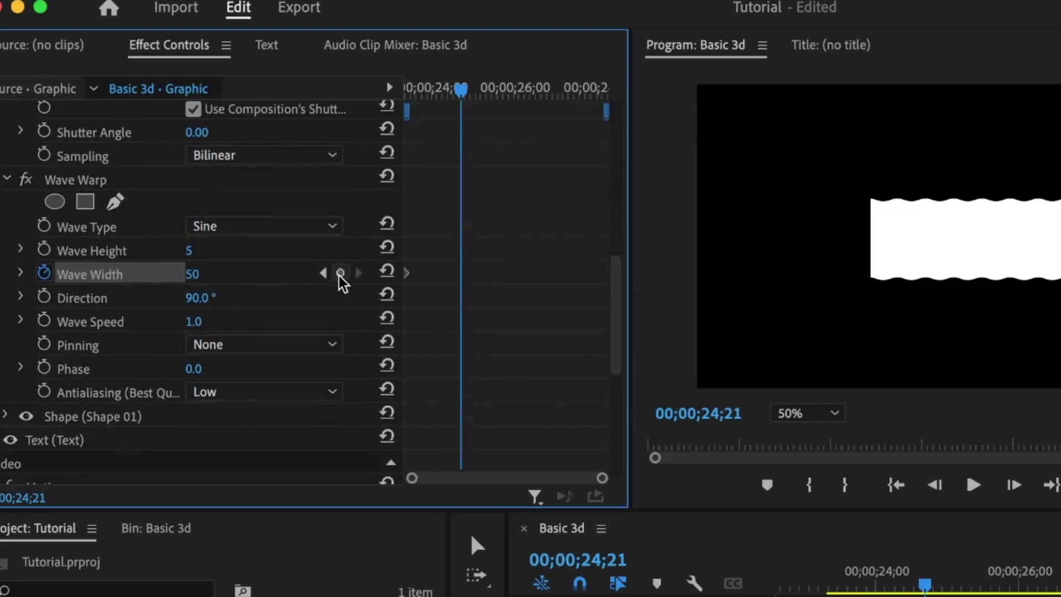
click(216, 271)
text(10)
key(Return)
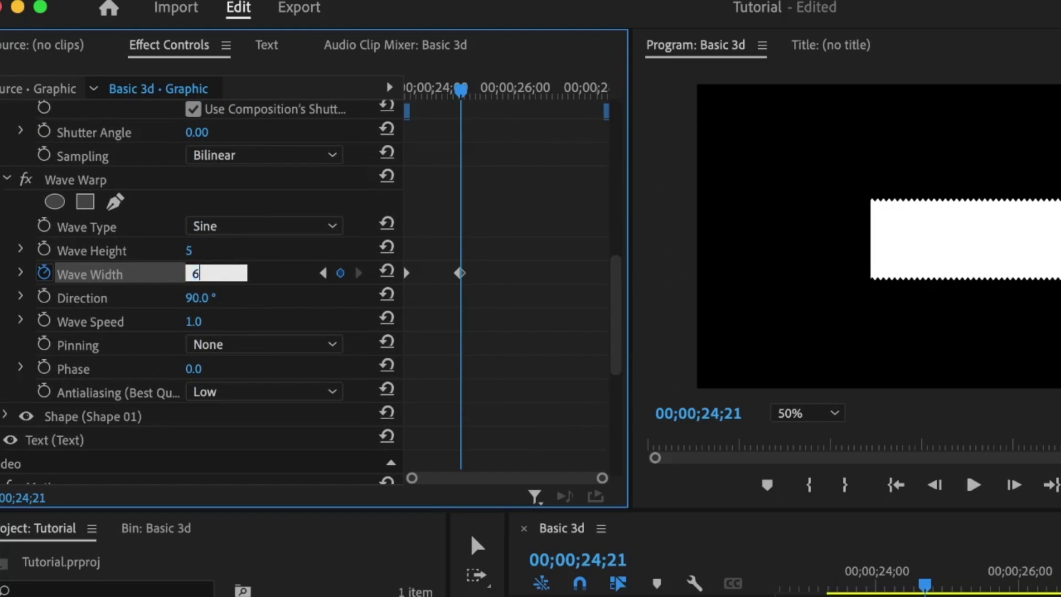
text(60)
key(Return)
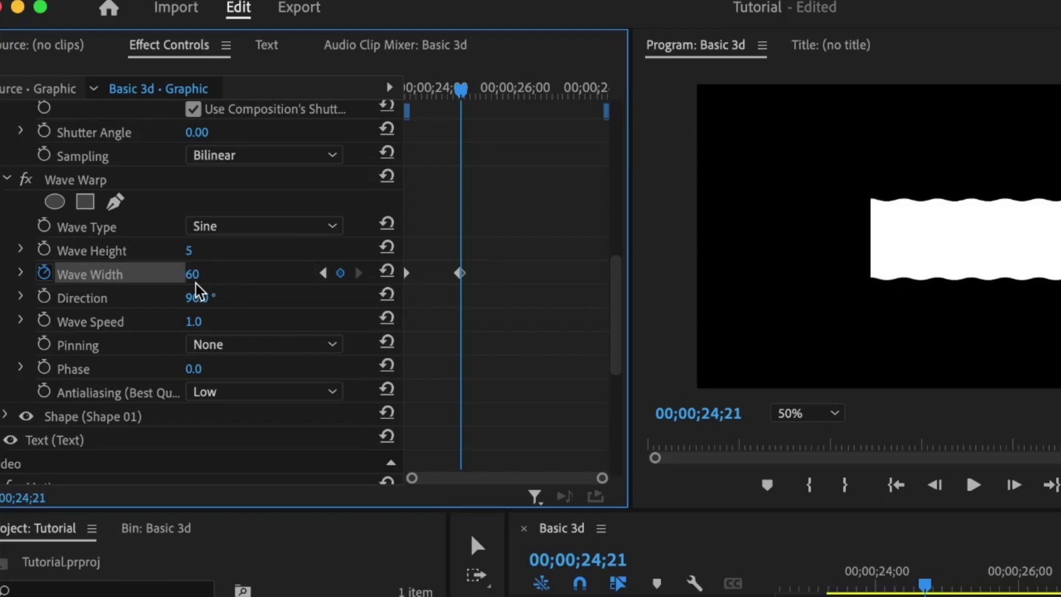
- Ease the 24;21 Wave Width keyframe's incoming velocity to zero and set Direction to 85°
click(460, 273)
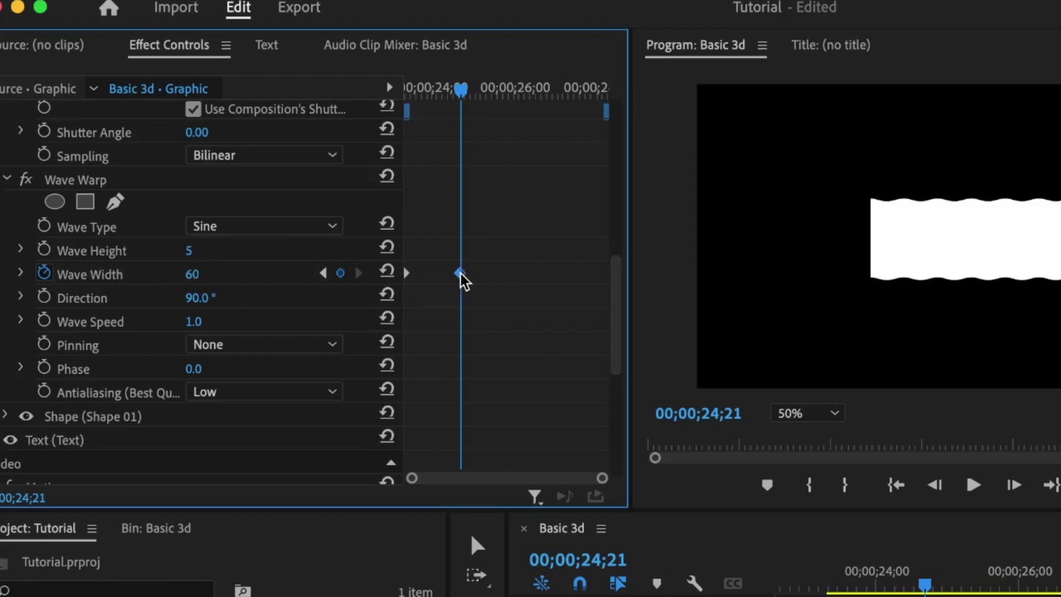
click(21, 273)
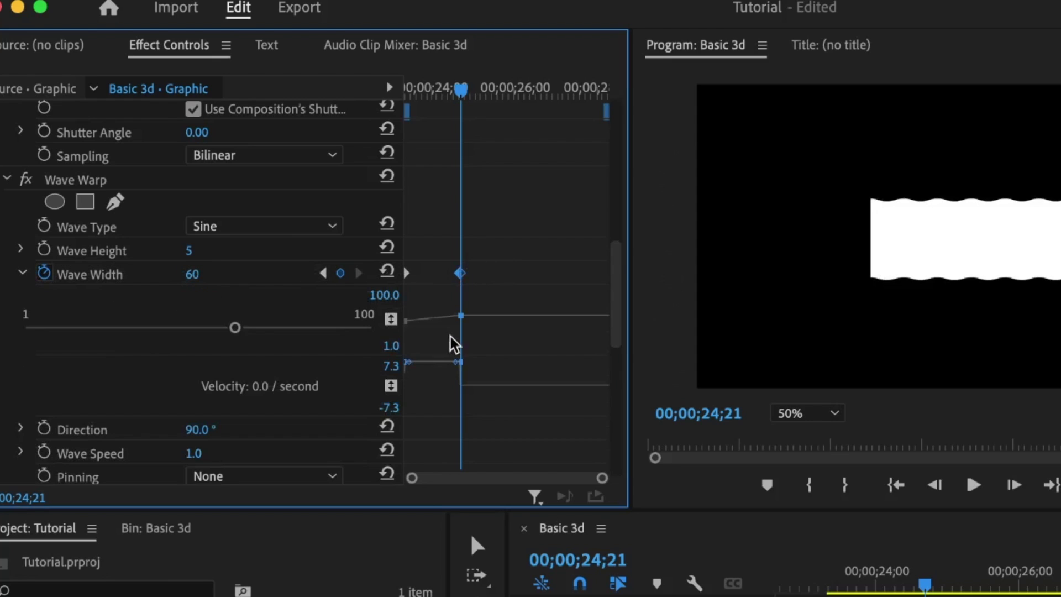
drag(458, 362, 415, 388)
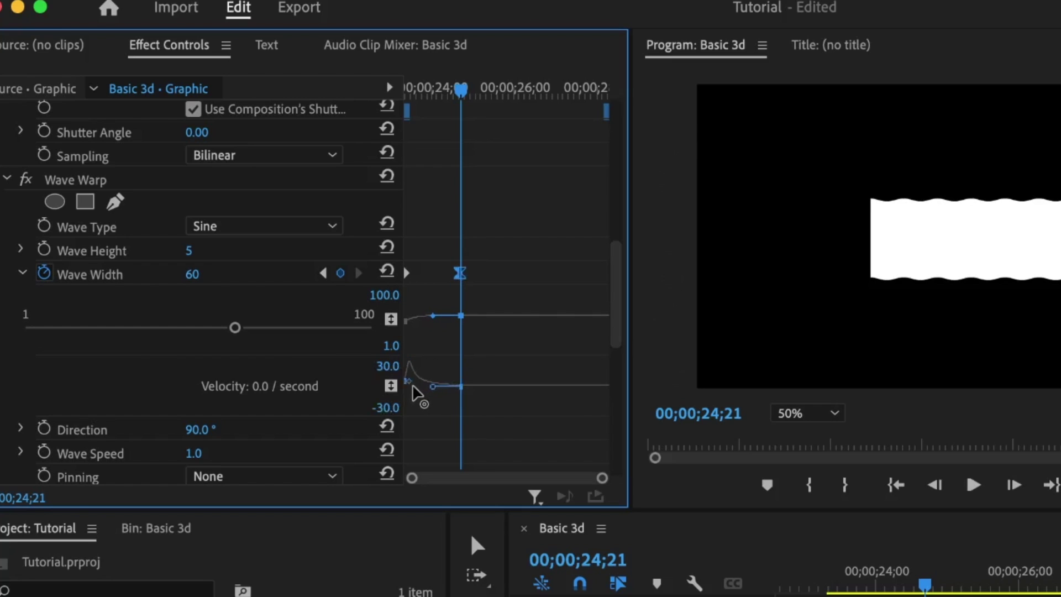
click(21, 272)
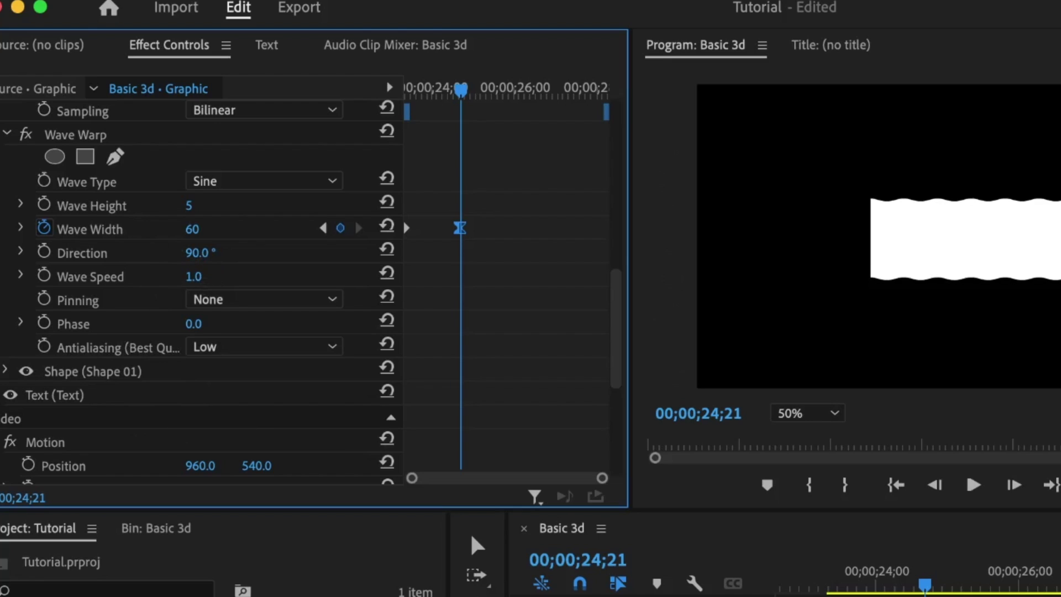
drag(197, 253, 192, 253)
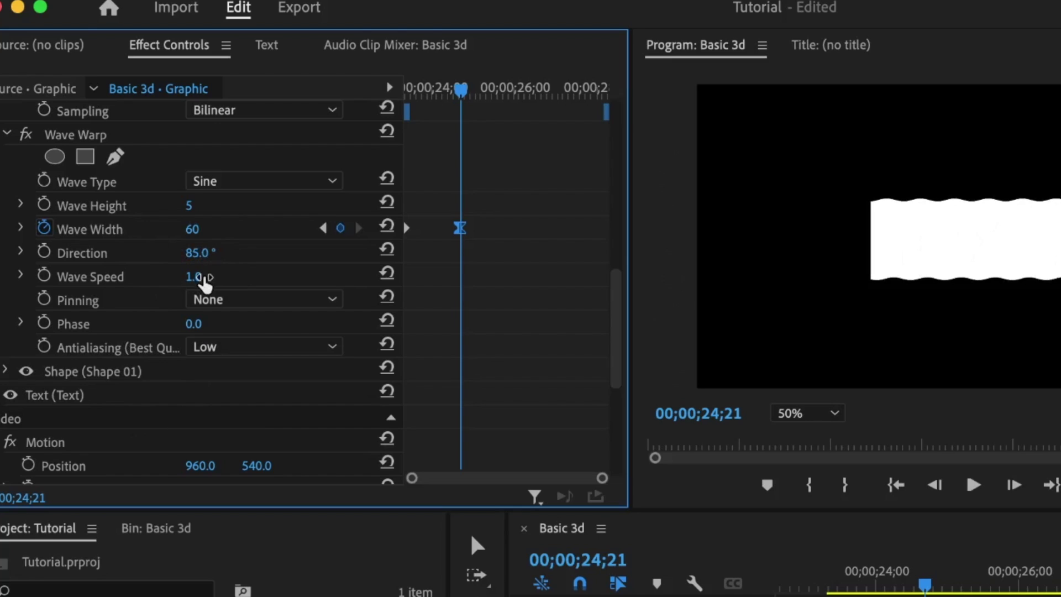
click(205, 277)
- Enable Mask with Text and Mask Only Fill on the top Text layer in Essential Graphics
click(505, 280)
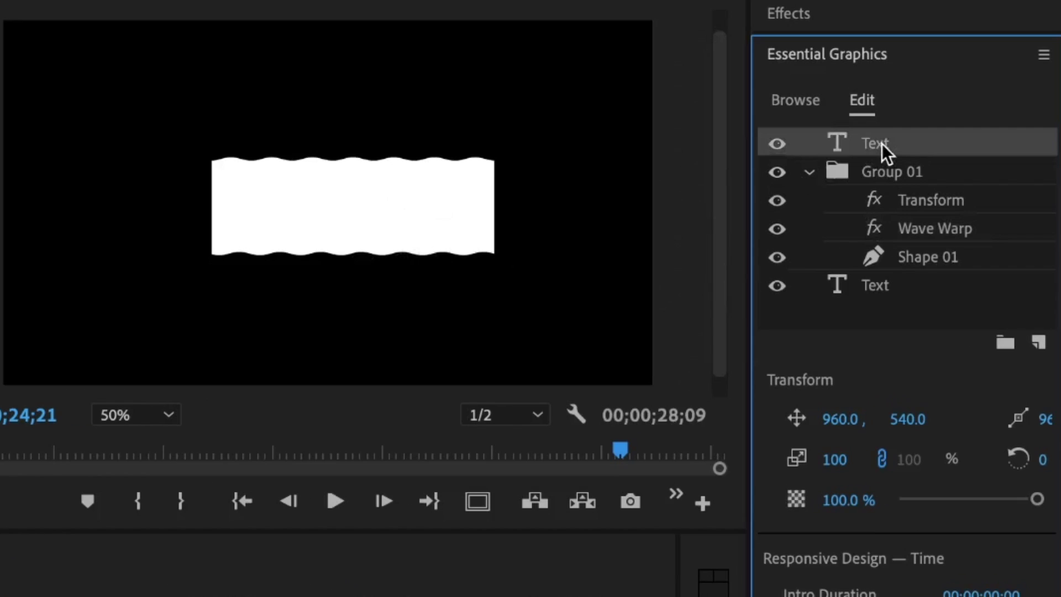
click(934, 188)
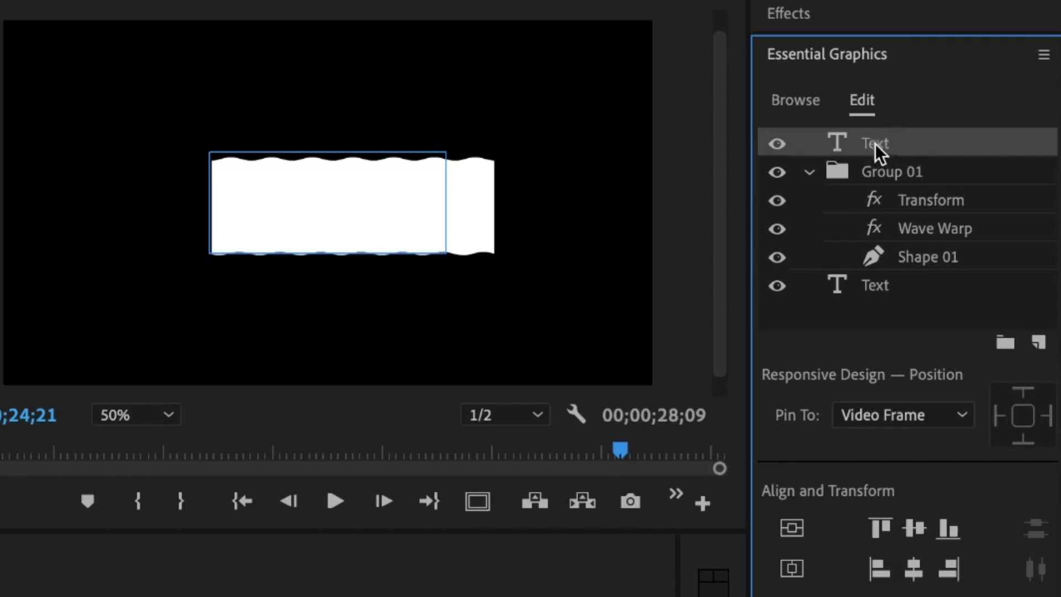
scroll(983, 148, down, 8)
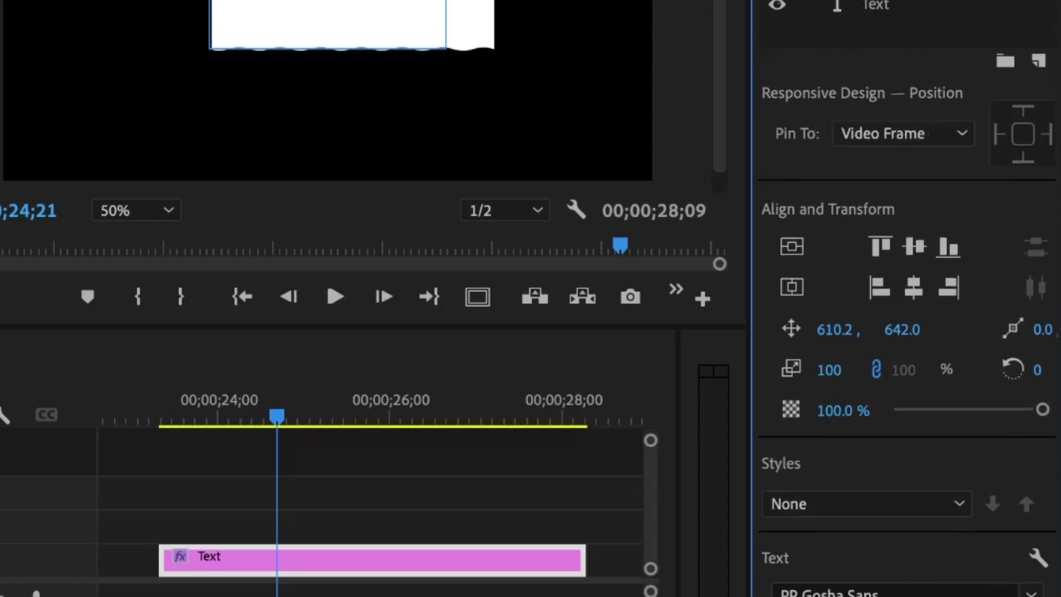
scroll(1020, 342, down, 5)
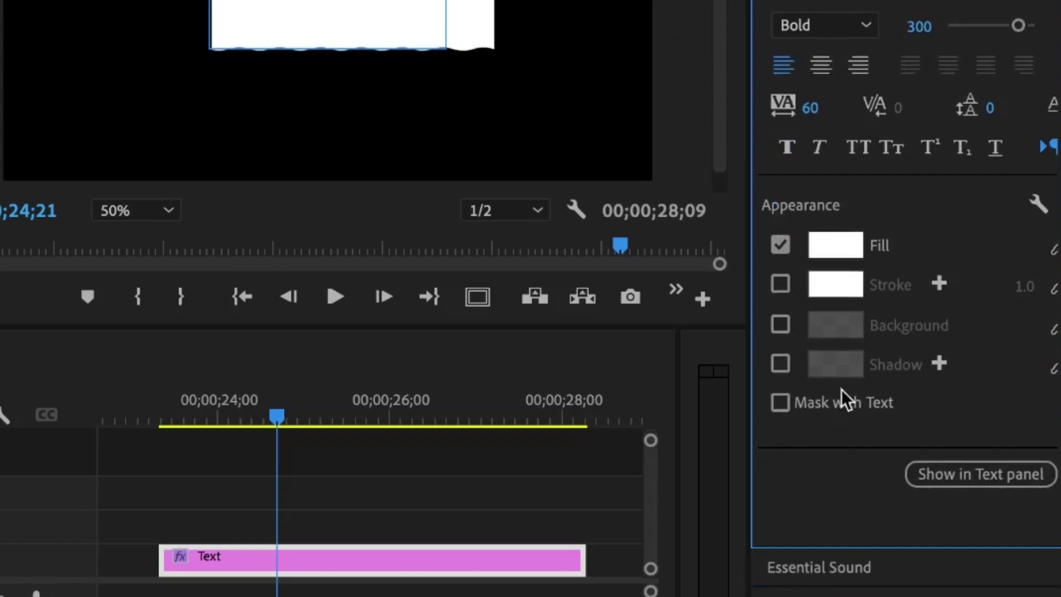
click(781, 403)
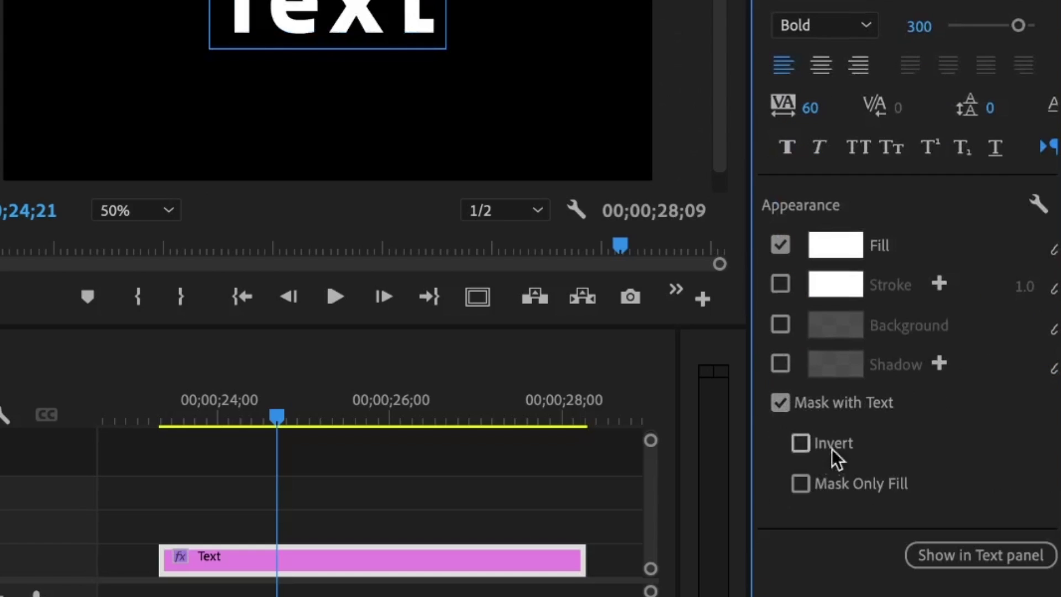
click(800, 485)
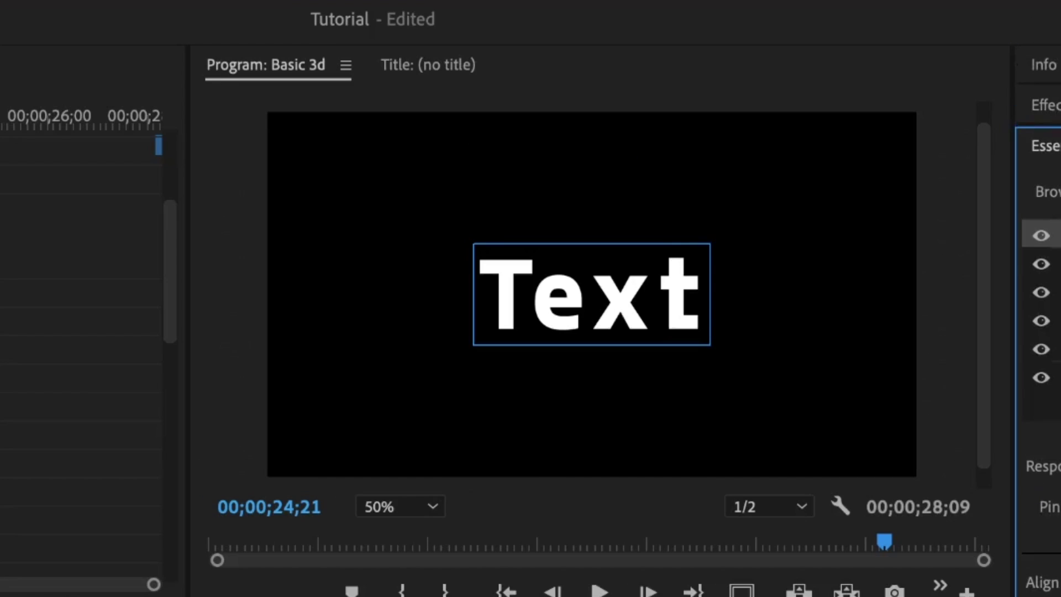
- Preview the rising wave fill inside the text, then scroll back to the Wave Warp settings
key(space)
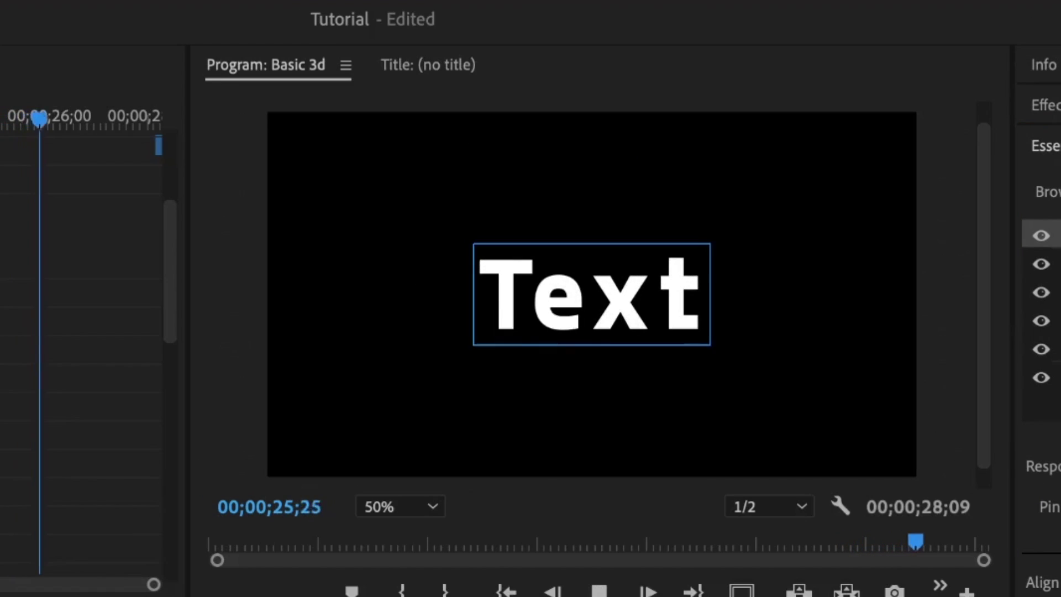
key(space)
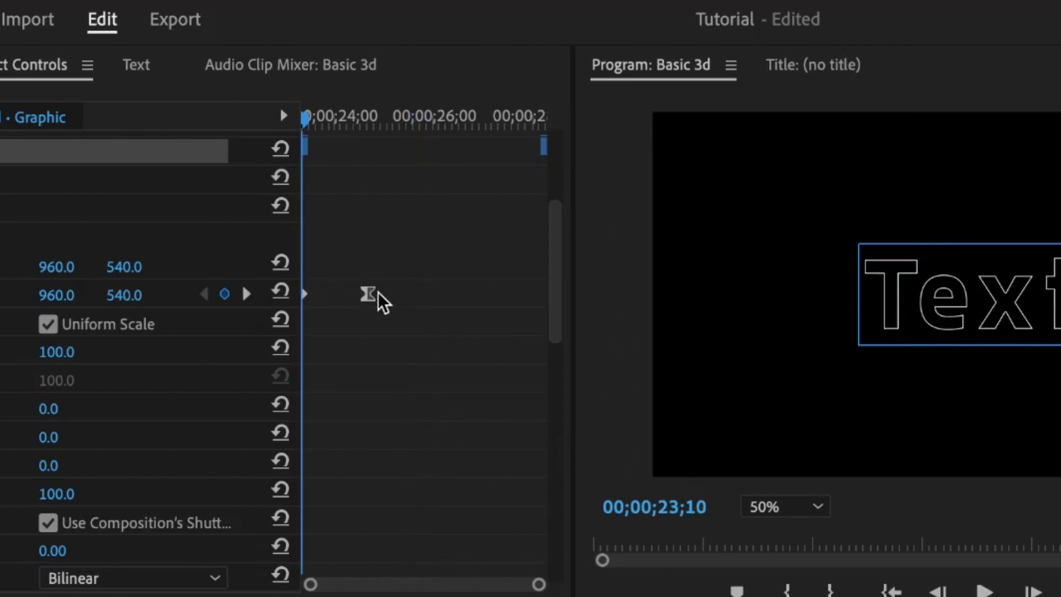
click(370, 297)
scroll(430, 422, down, 8)
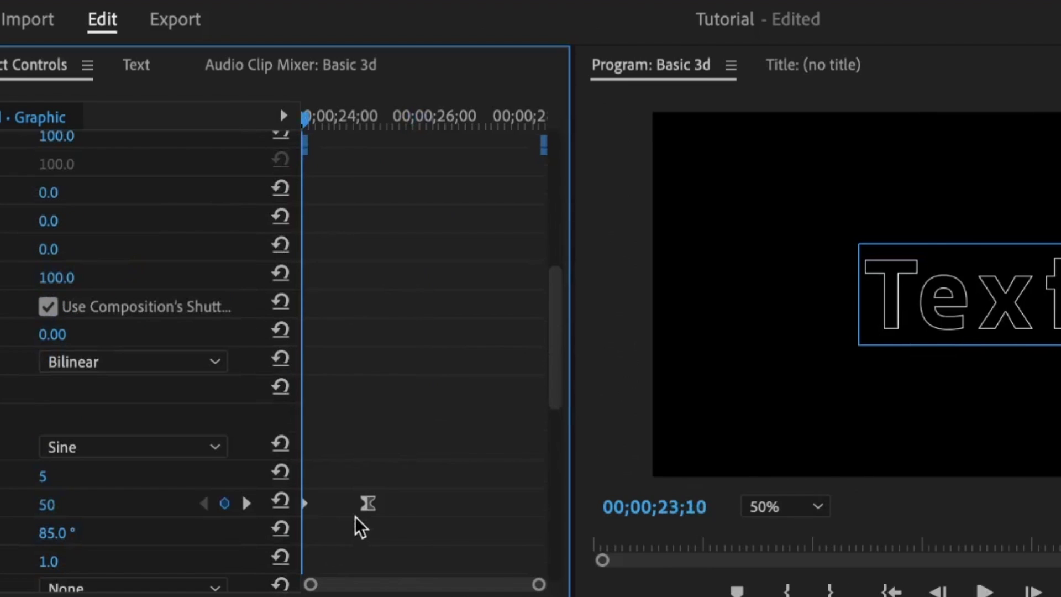